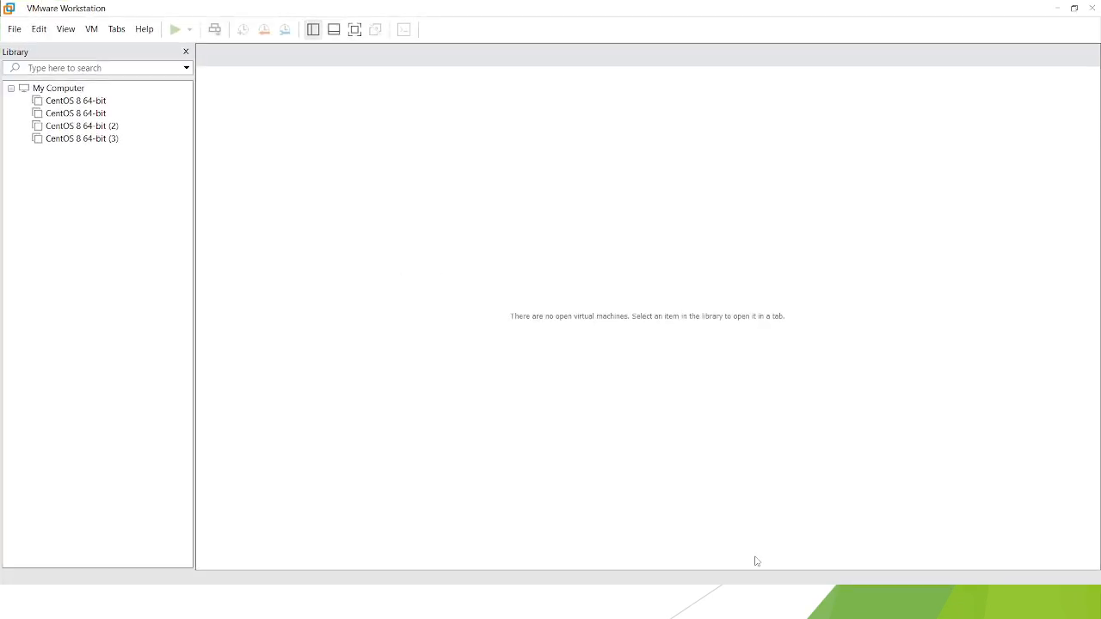
# View the VMware Workstation product version and license information
pyautogui.click(145, 36)
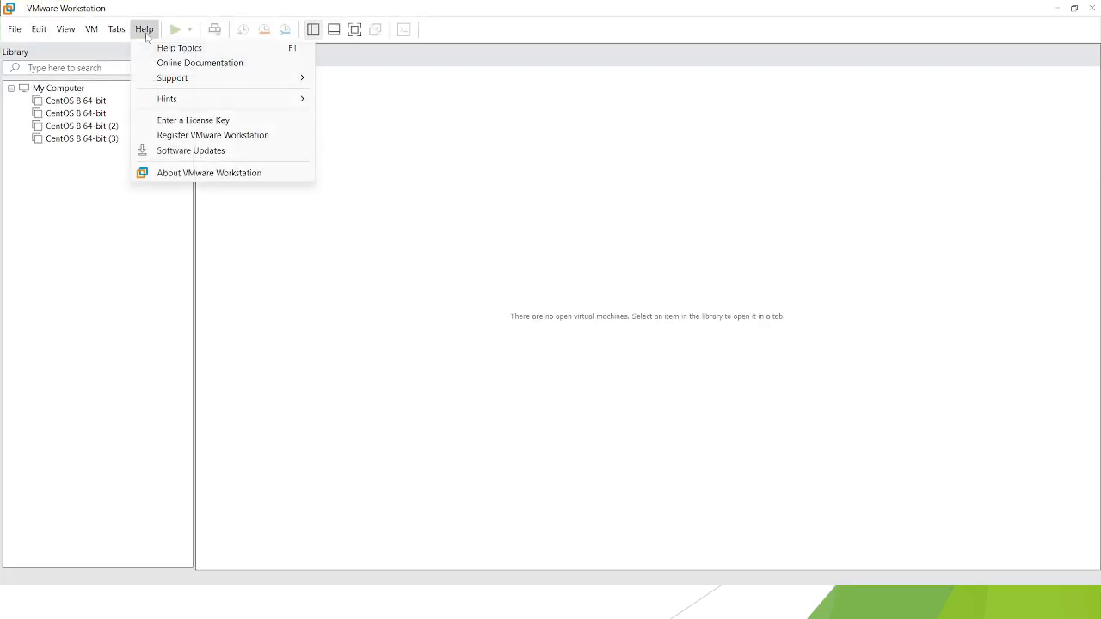
pyautogui.click(207, 175)
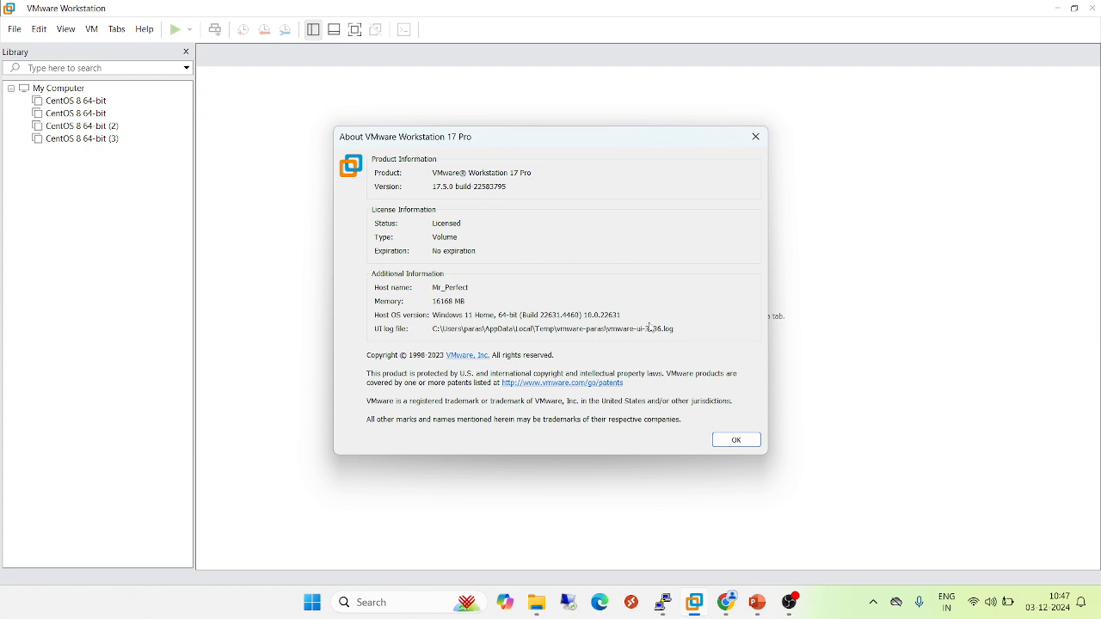
pyautogui.click(736, 441)
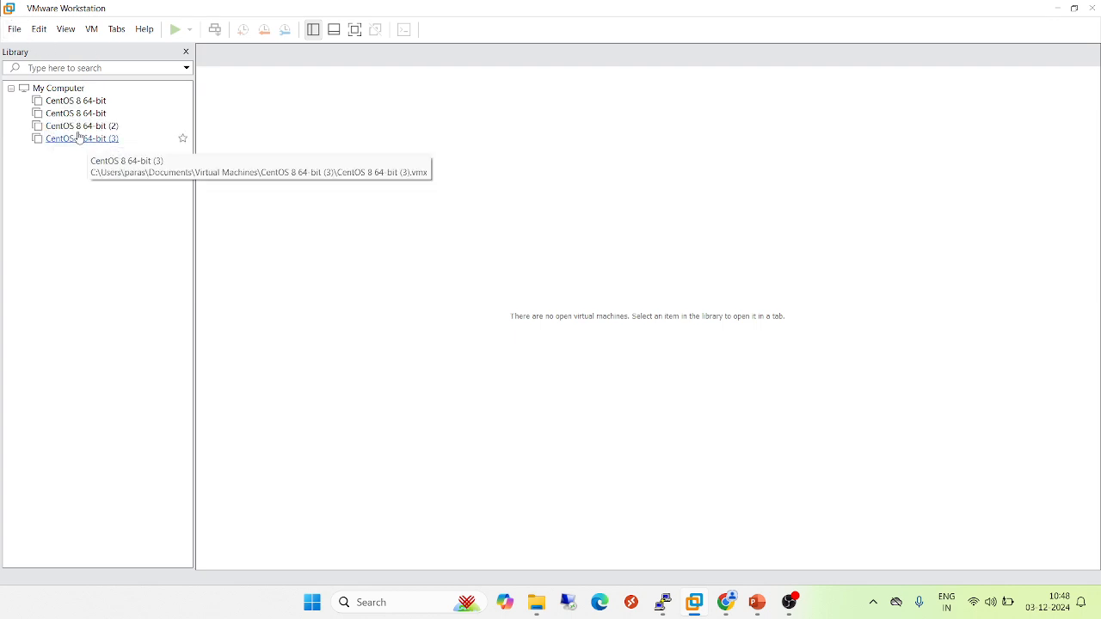
# Start the New Virtual Machine Wizard with the Typical configuration and choose to install the operating system later
pyautogui.click(15, 30)
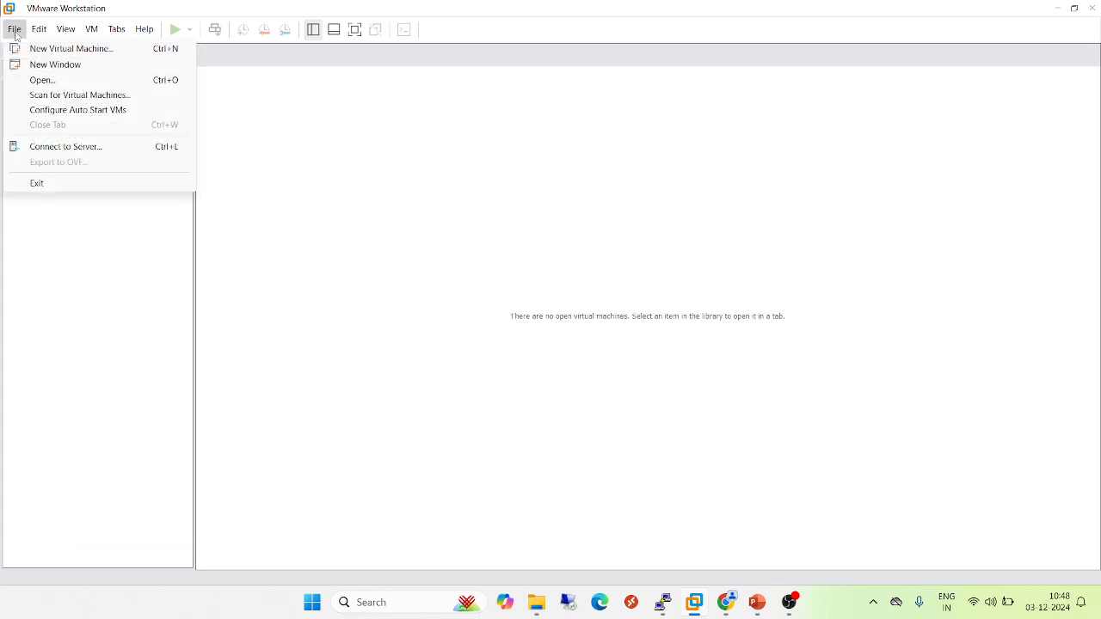
pyautogui.press('Escape')
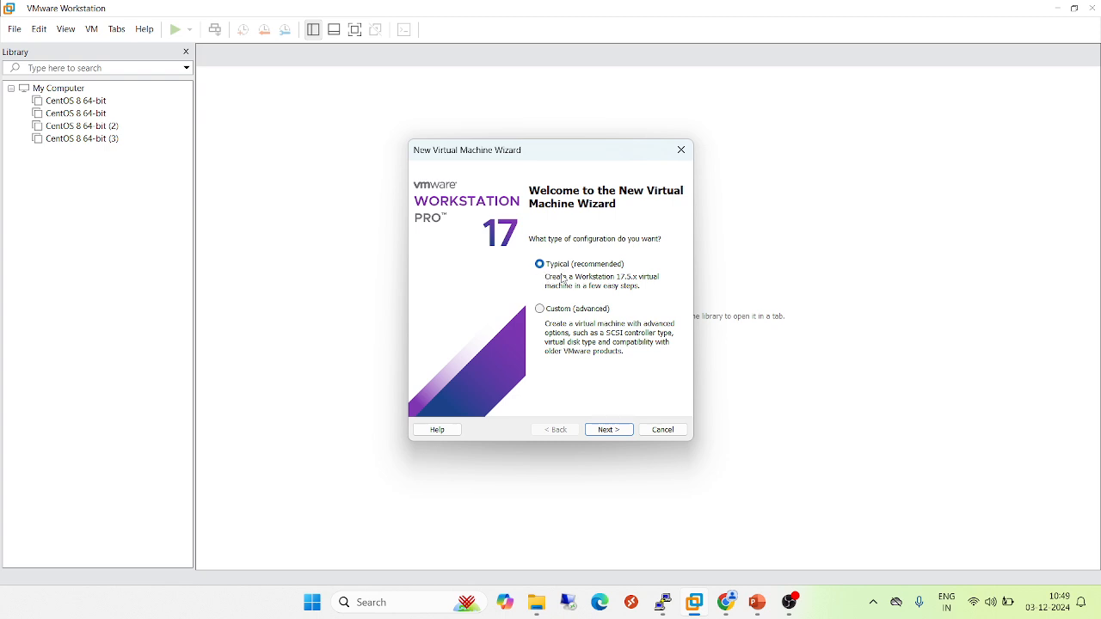
pyautogui.click(609, 431)
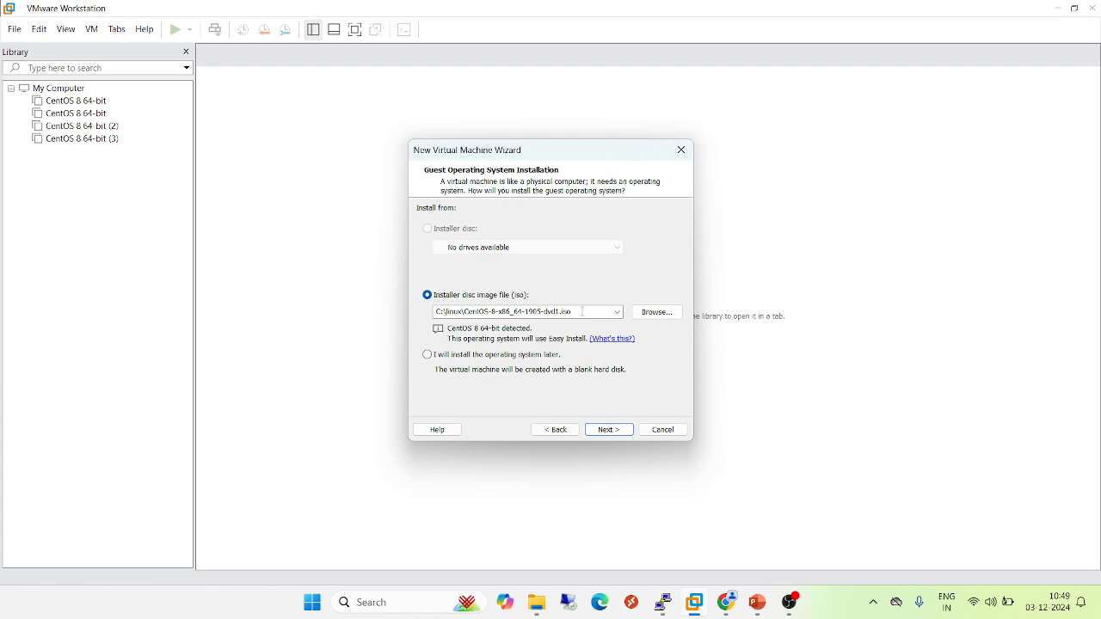
pyautogui.click(428, 356)
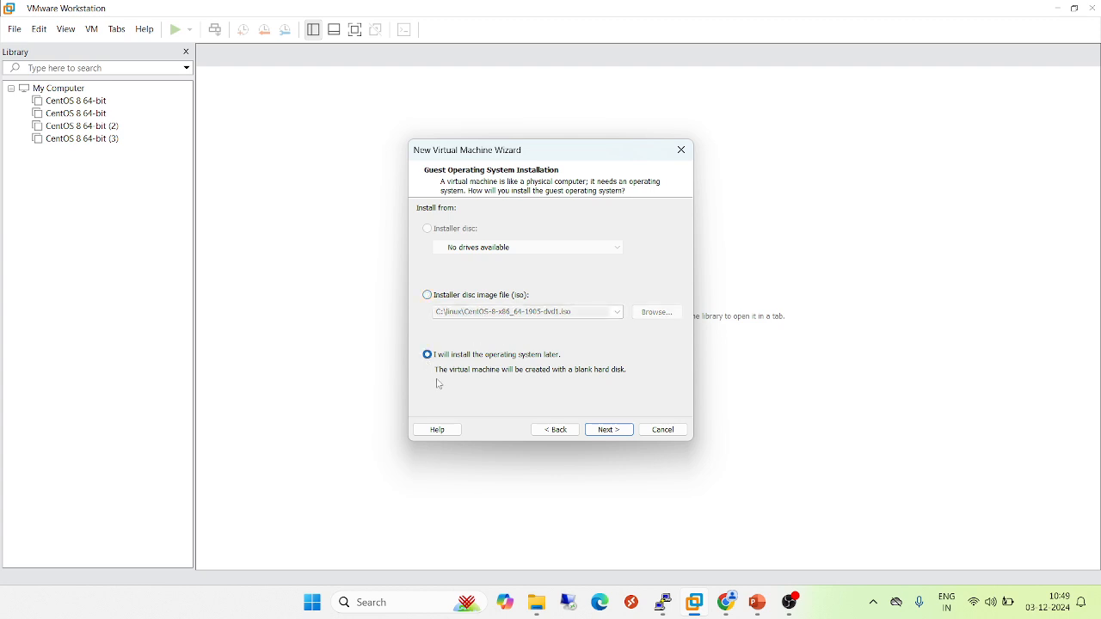
pyautogui.click(612, 432)
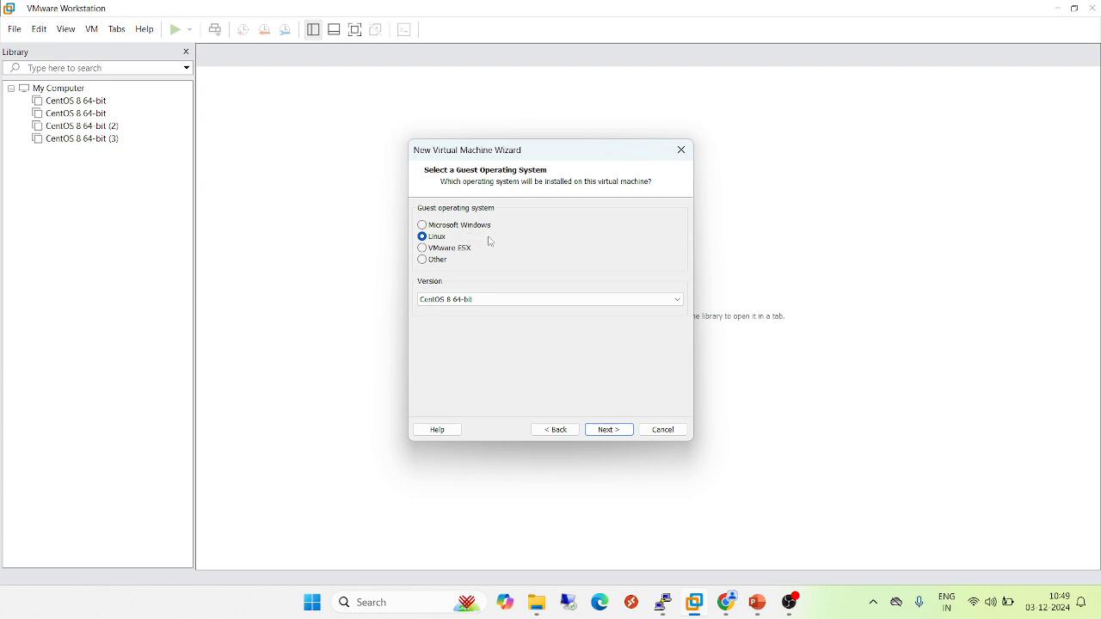
# Select Linux as the guest operating system with version CentOS 8 64-bit
pyautogui.click(445, 227)
pyautogui.click(422, 237)
pyautogui.click(422, 259)
pyautogui.click(428, 299)
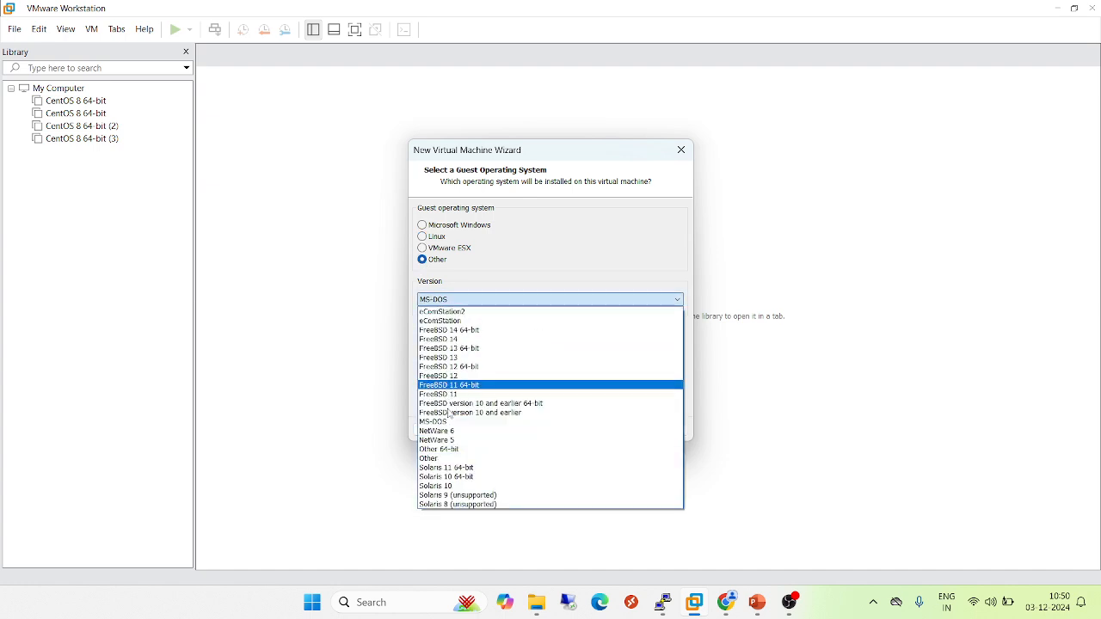
pyautogui.click(424, 242)
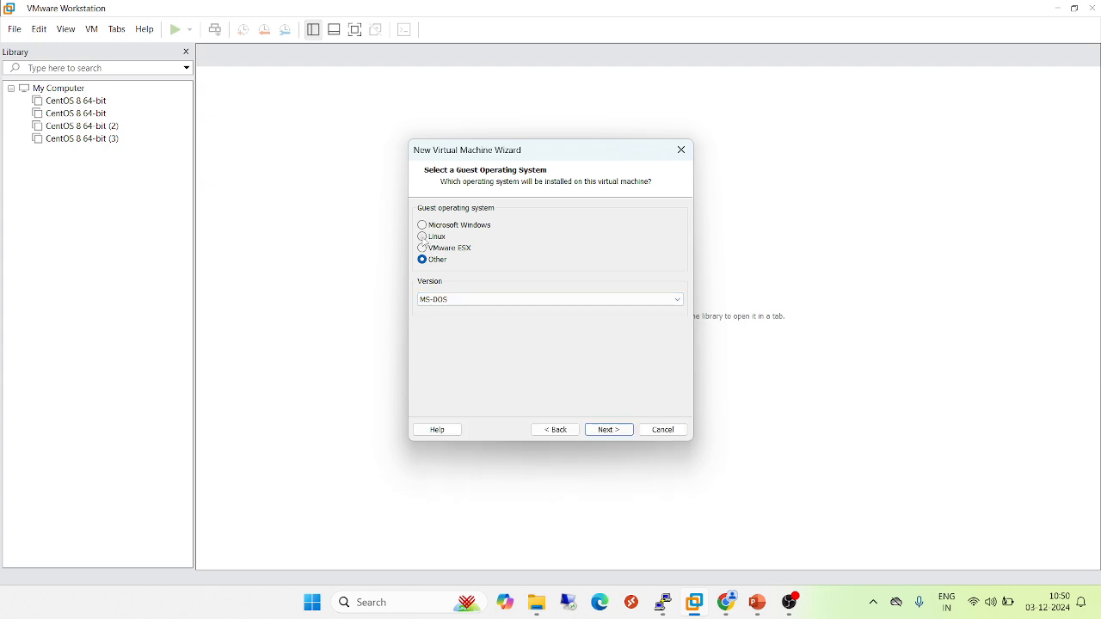
pyautogui.click(423, 238)
pyautogui.click(676, 300)
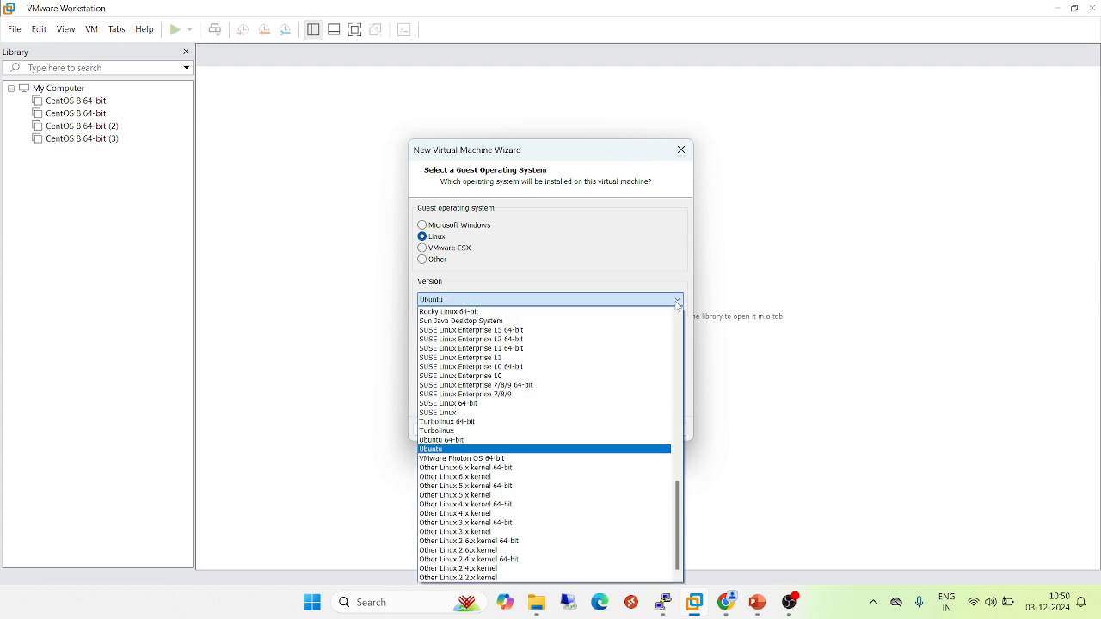
pyautogui.press('c')
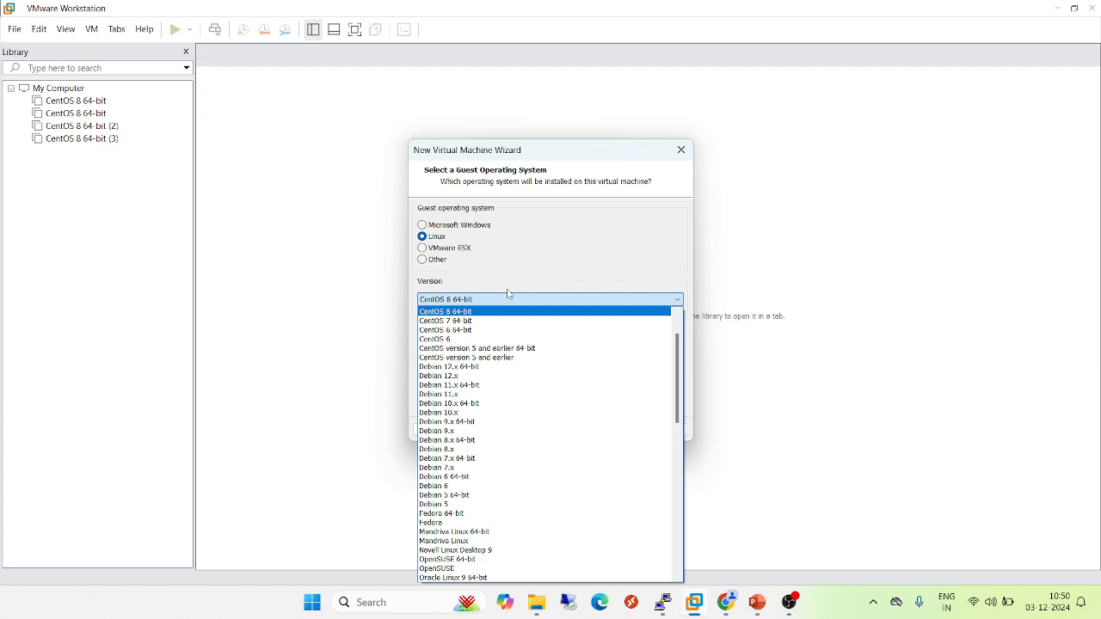
pyautogui.click(473, 313)
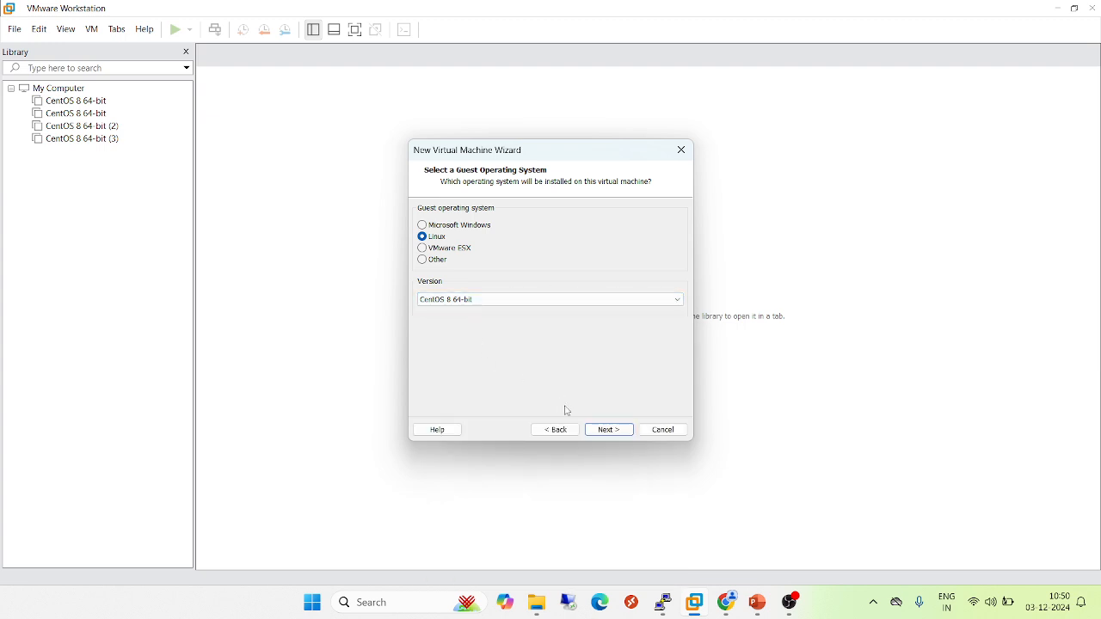
pyautogui.click(611, 433)
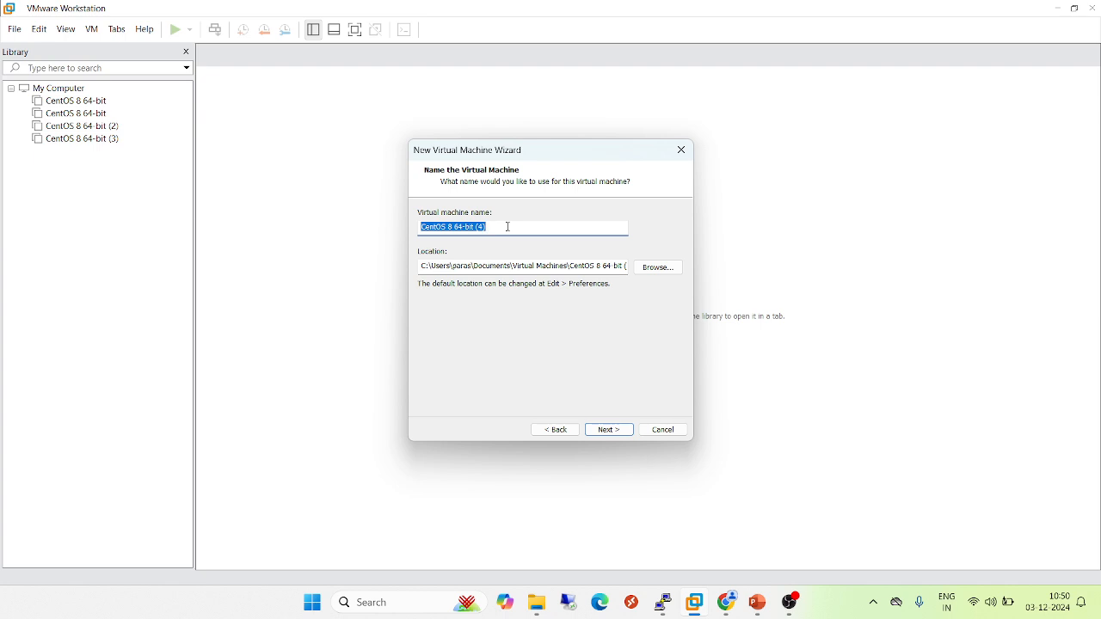
# Name the virtual machine Testt and keep the default location
pyautogui.write('Testt')
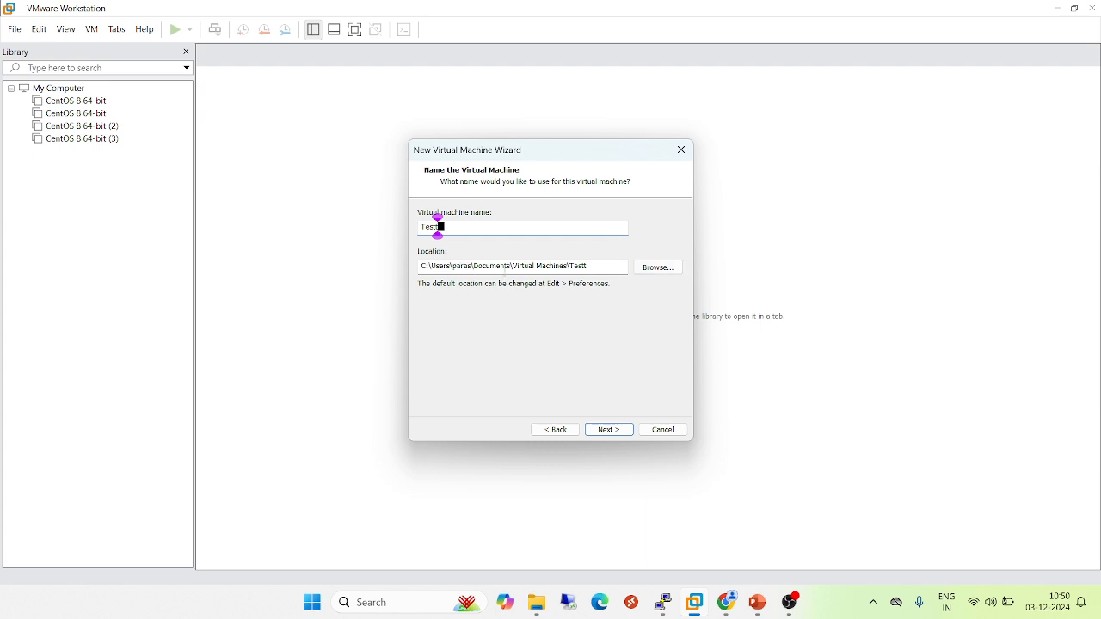
pyautogui.click(670, 270)
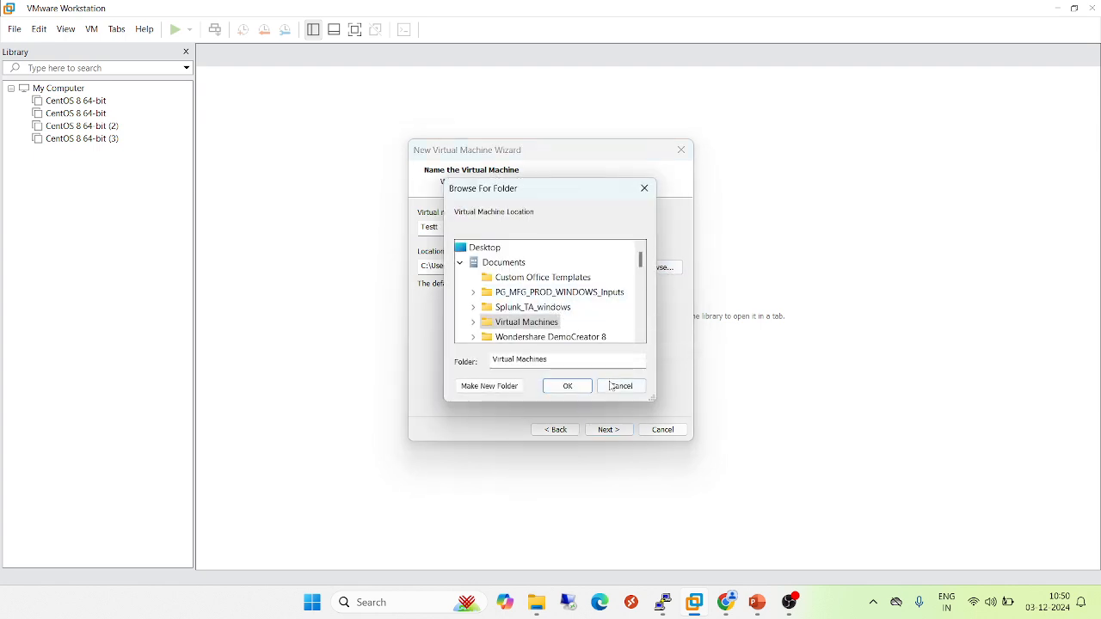
pyautogui.click(620, 389)
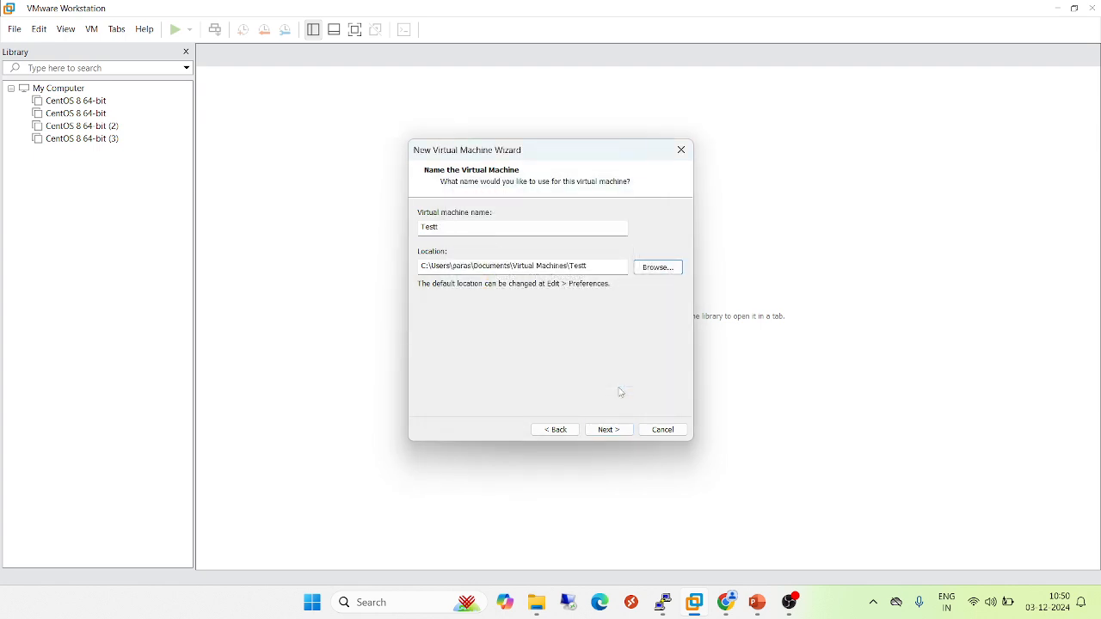
pyautogui.click(613, 430)
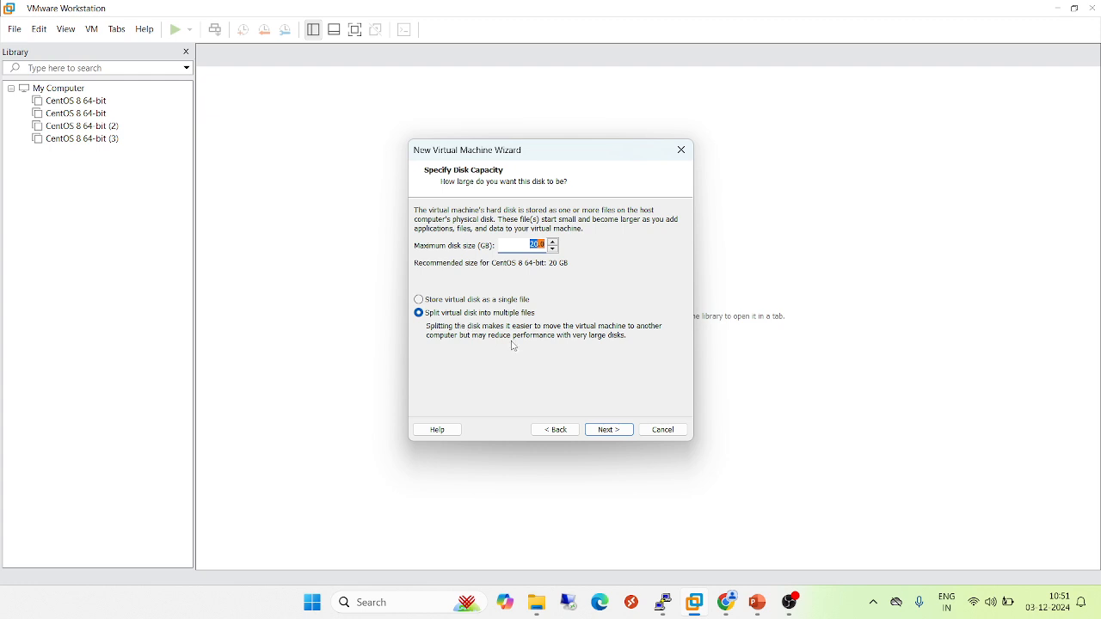
# Keep the 20 GB split-file disk and open hardware customization from the summary page
pyautogui.click(615, 430)
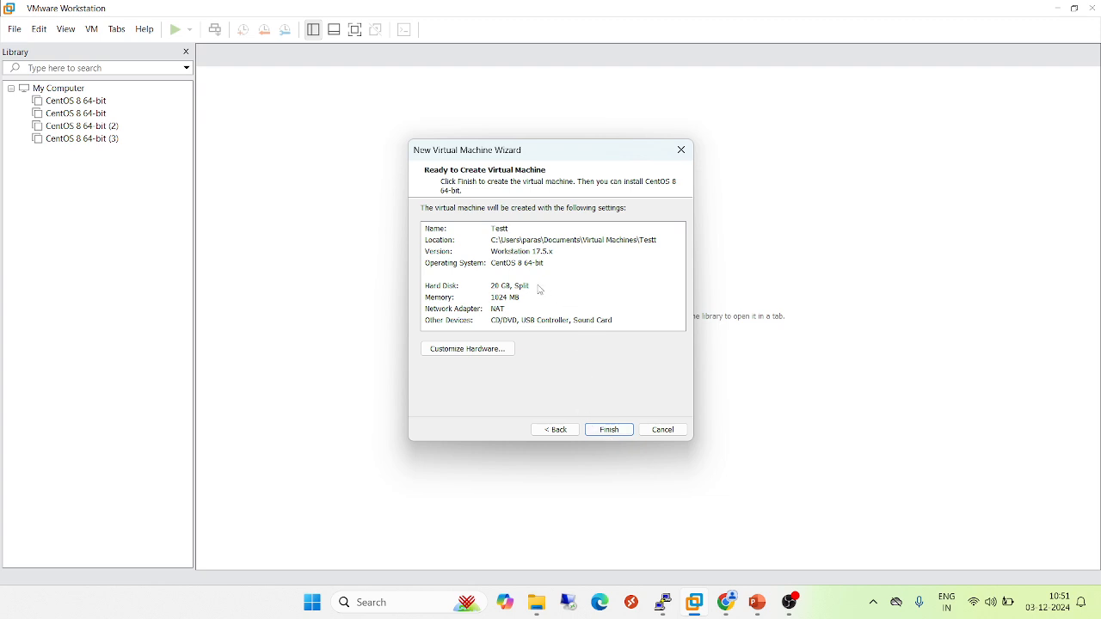
pyautogui.click(505, 301)
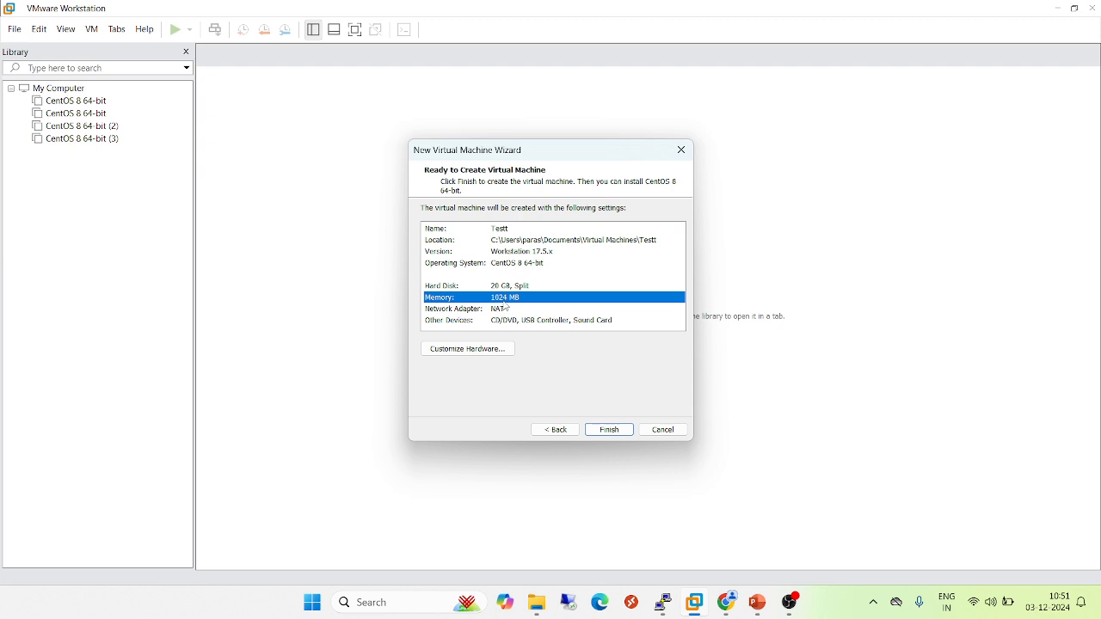
pyautogui.click(500, 350)
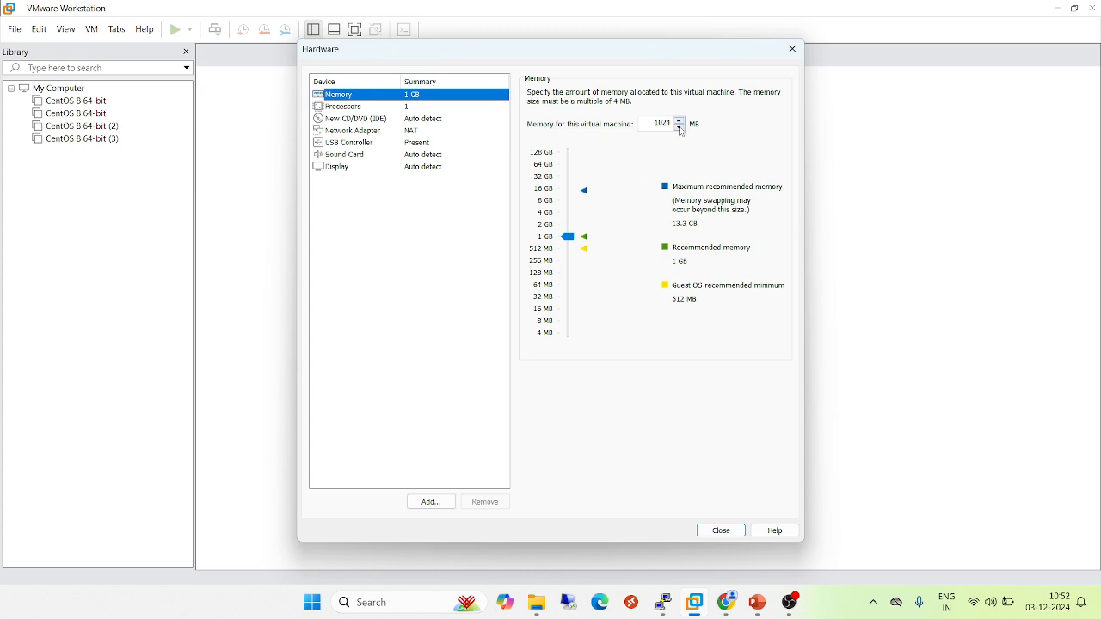
# Review the processor, CD/DVD, network adapter, USB and sound card settings, then cancel the wizard
pyautogui.click(379, 108)
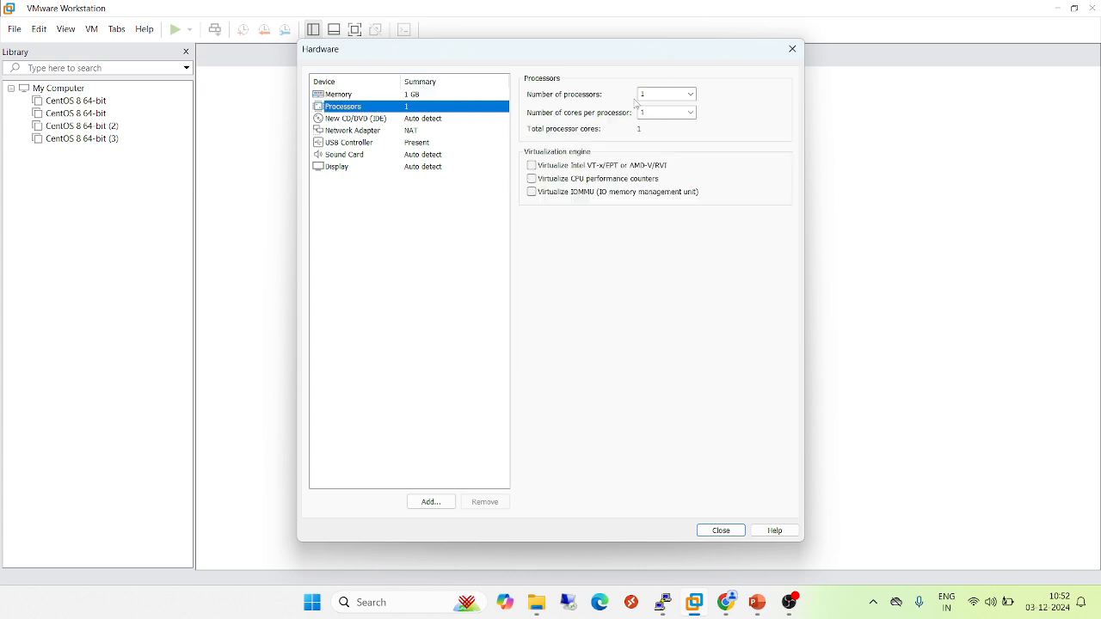
pyautogui.click(388, 126)
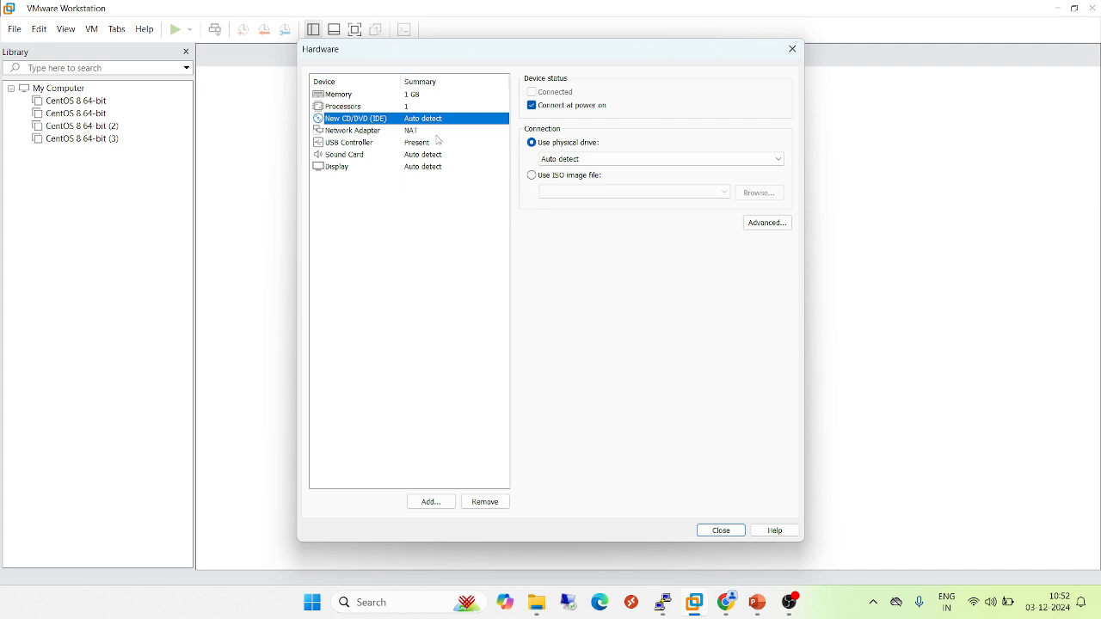
pyautogui.click(392, 131)
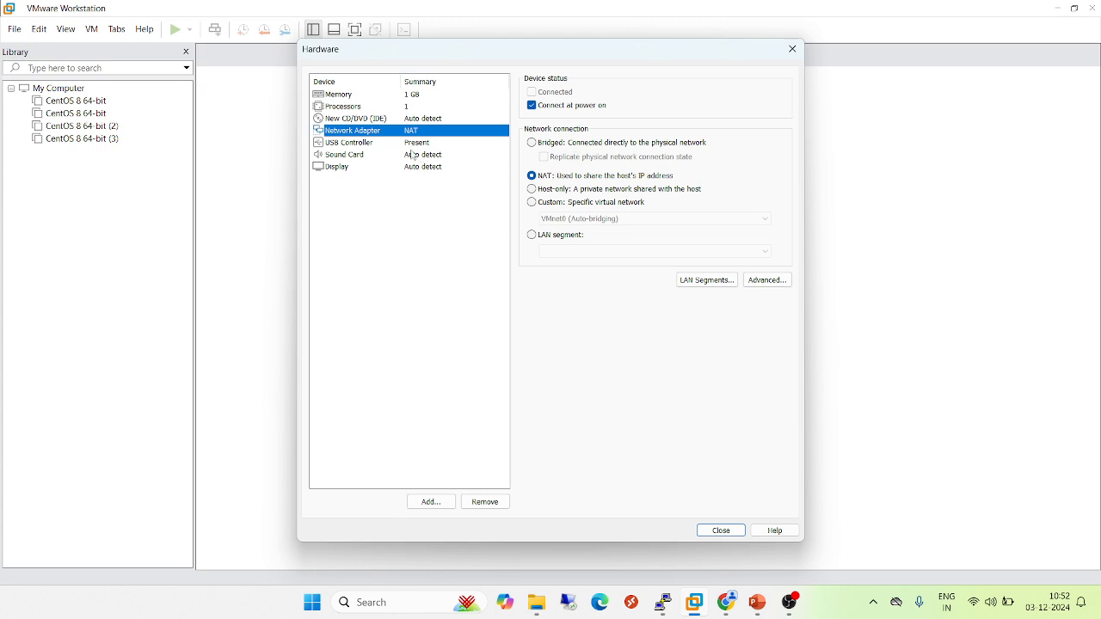
pyautogui.click(367, 144)
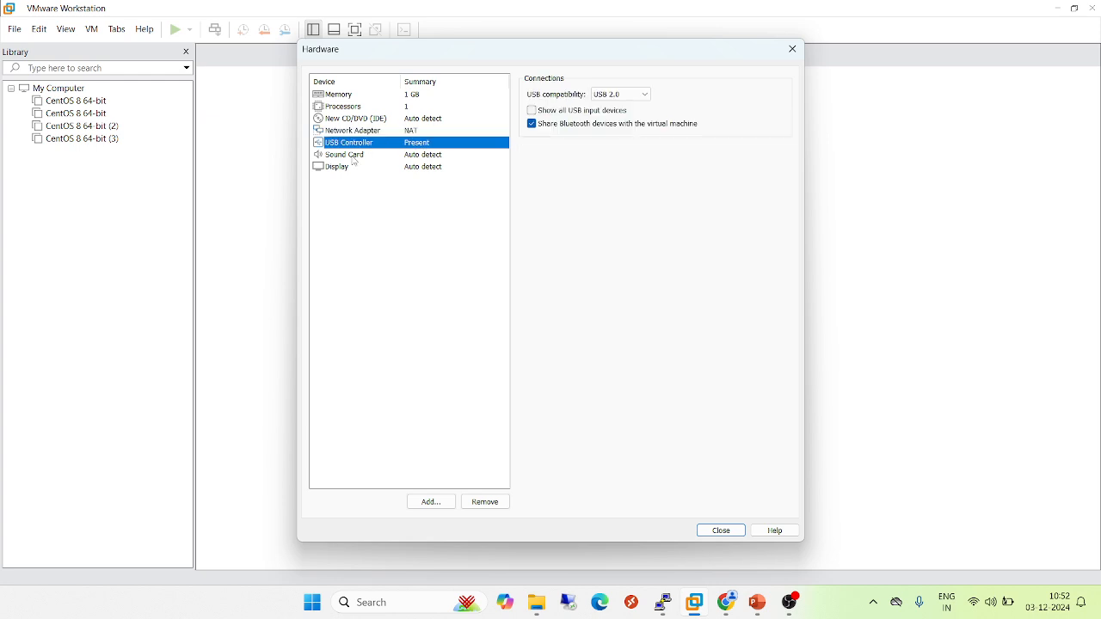
pyautogui.click(353, 157)
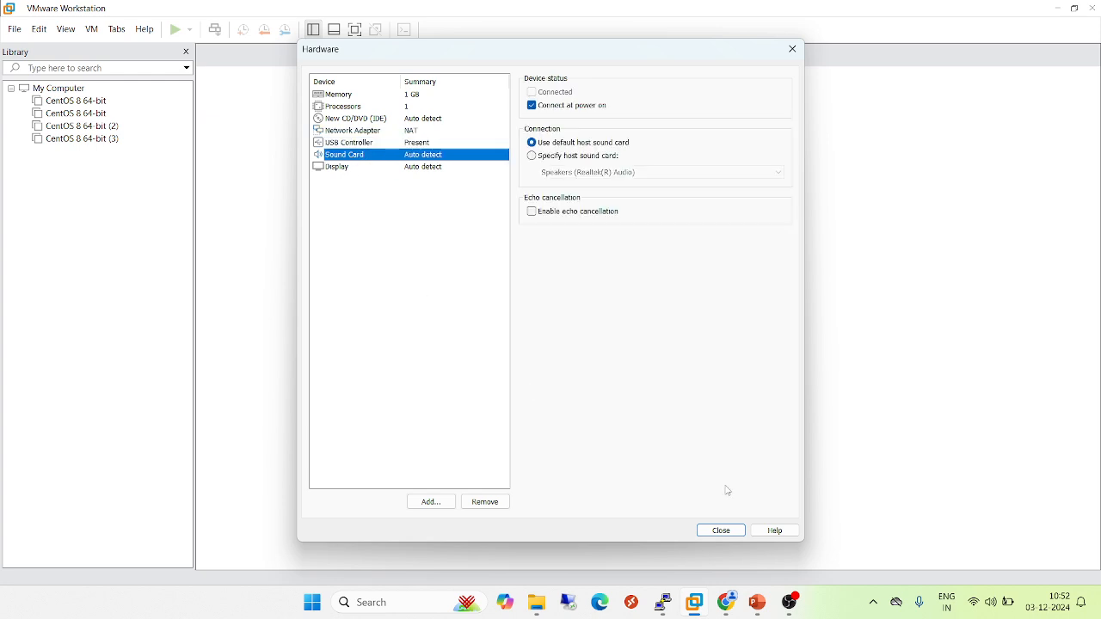
pyautogui.click(718, 533)
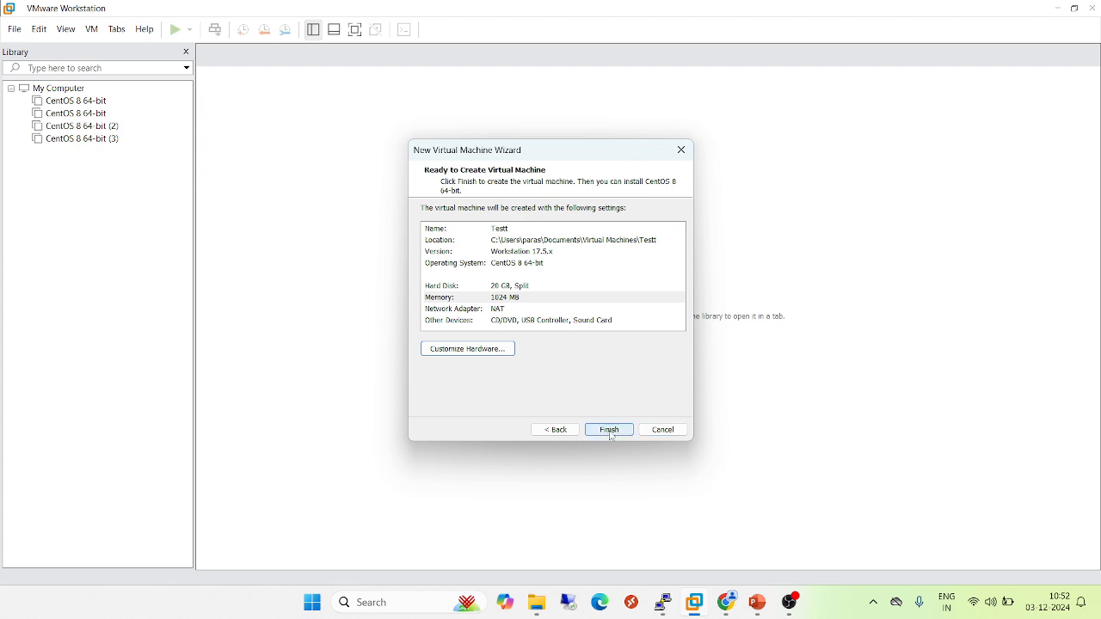
pyautogui.click(670, 433)
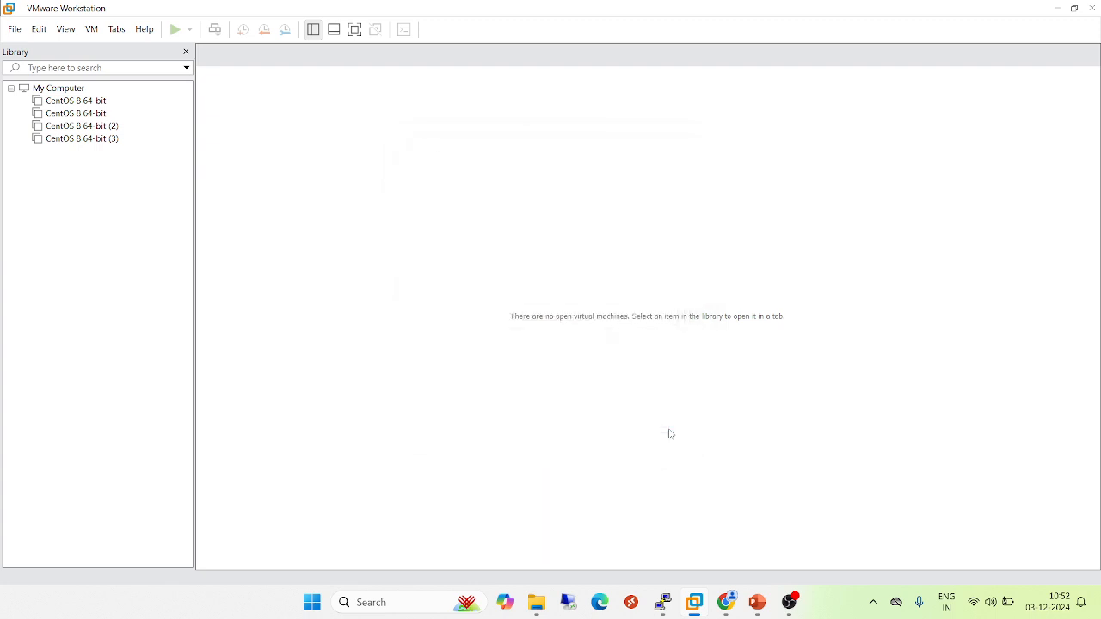
# Start a new virtual machine wizard using the Custom (advanced) configuration
pyautogui.click(16, 32)
pyautogui.click(65, 50)
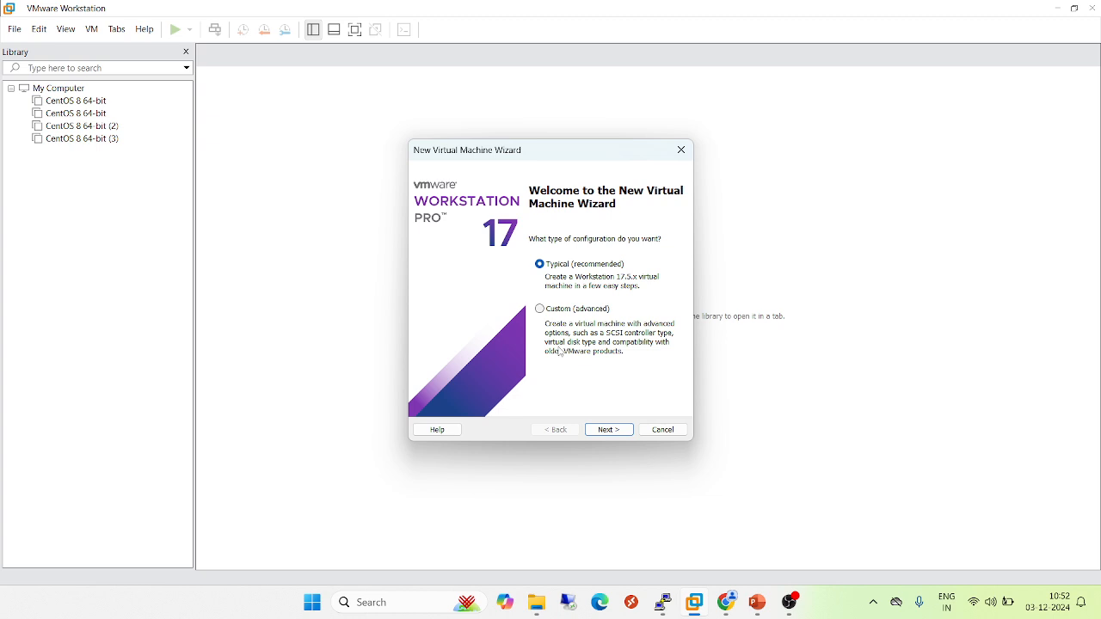
pyautogui.click(541, 310)
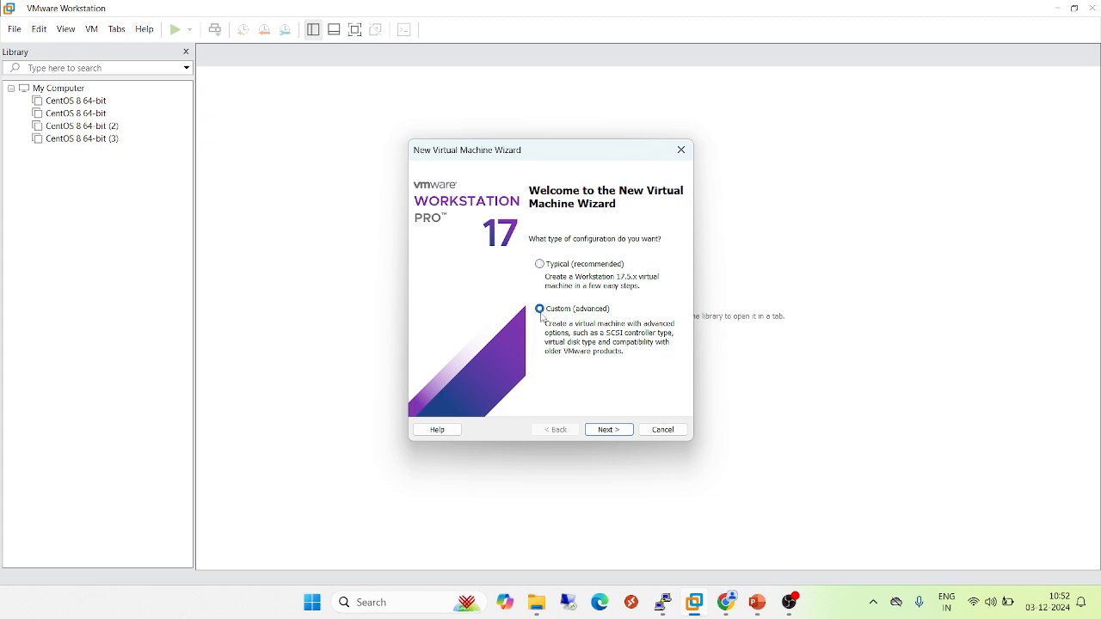
pyautogui.click(616, 432)
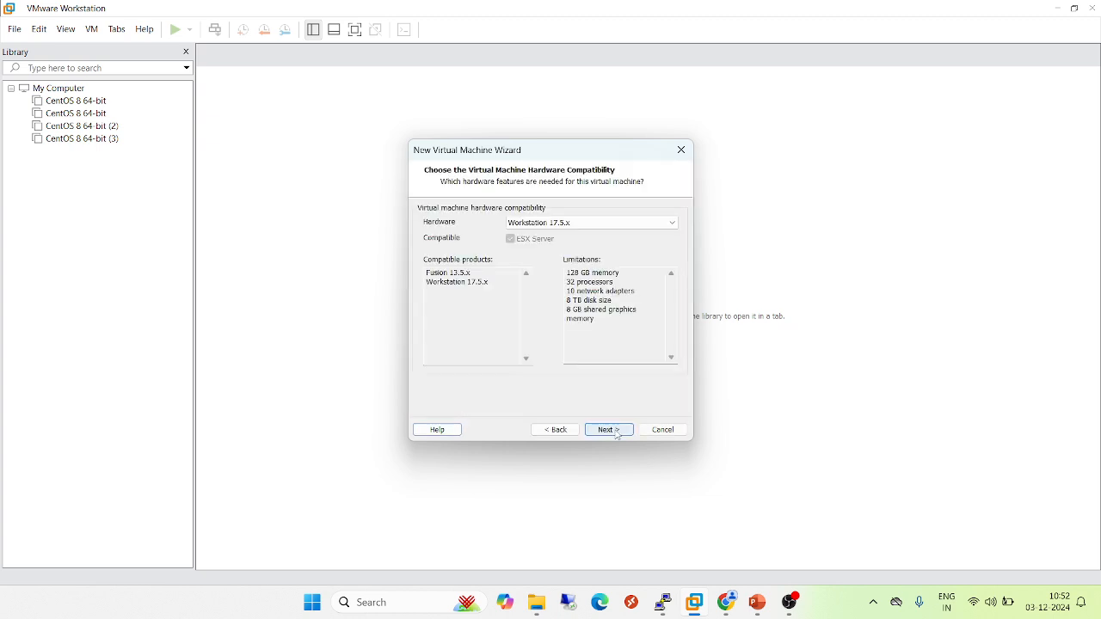
# Keep Workstation 17.5.x hardware compatibility and choose to install the operating system later
pyautogui.click(578, 226)
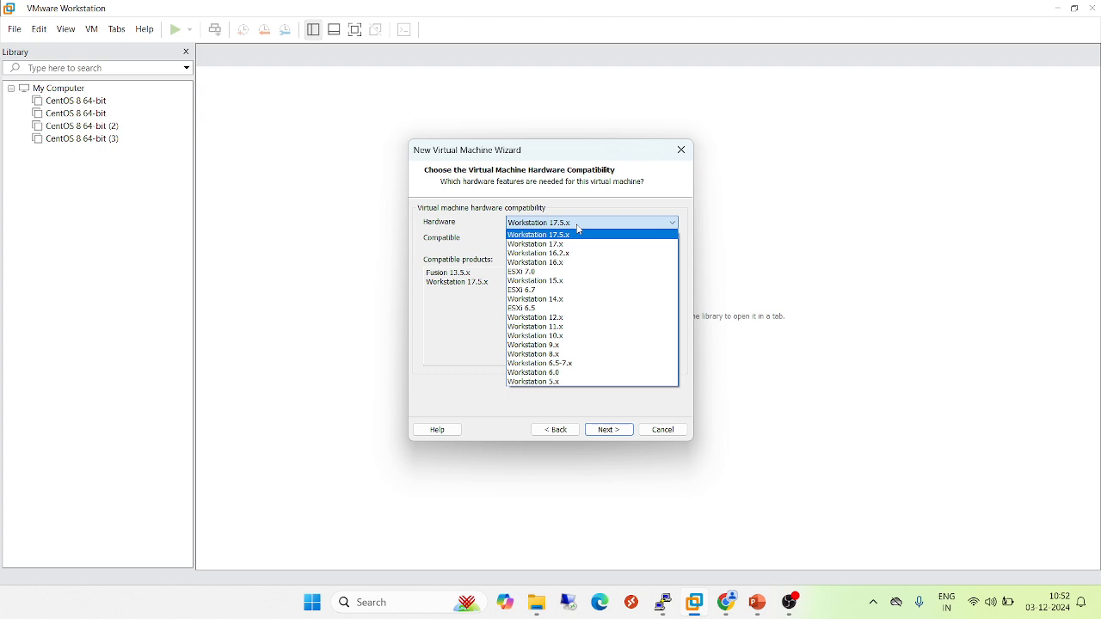
pyautogui.click(475, 290)
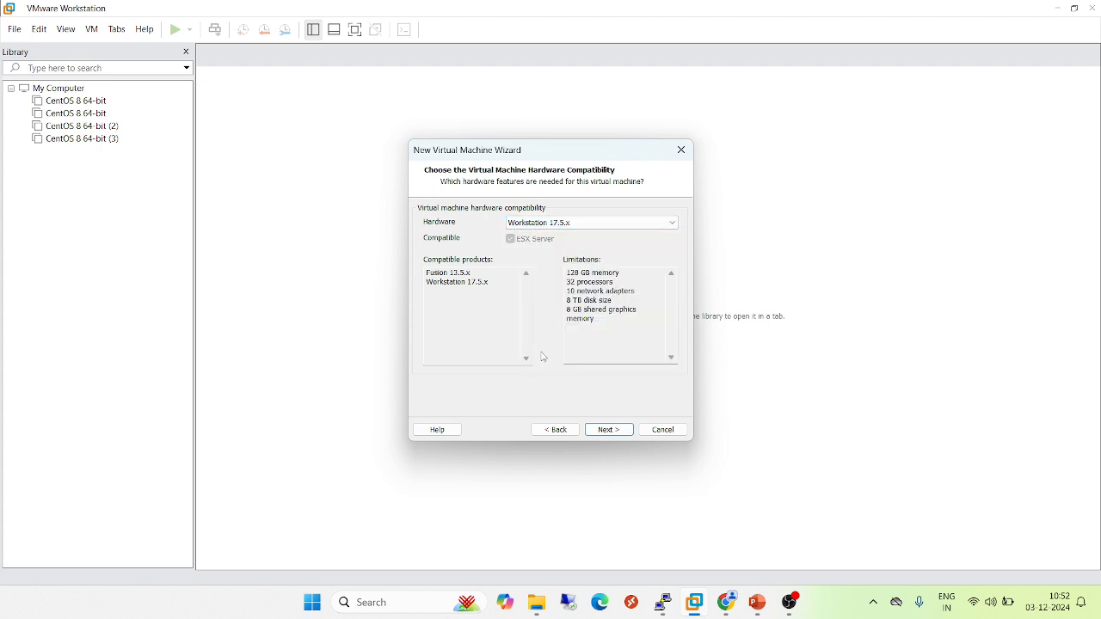
pyautogui.click(614, 430)
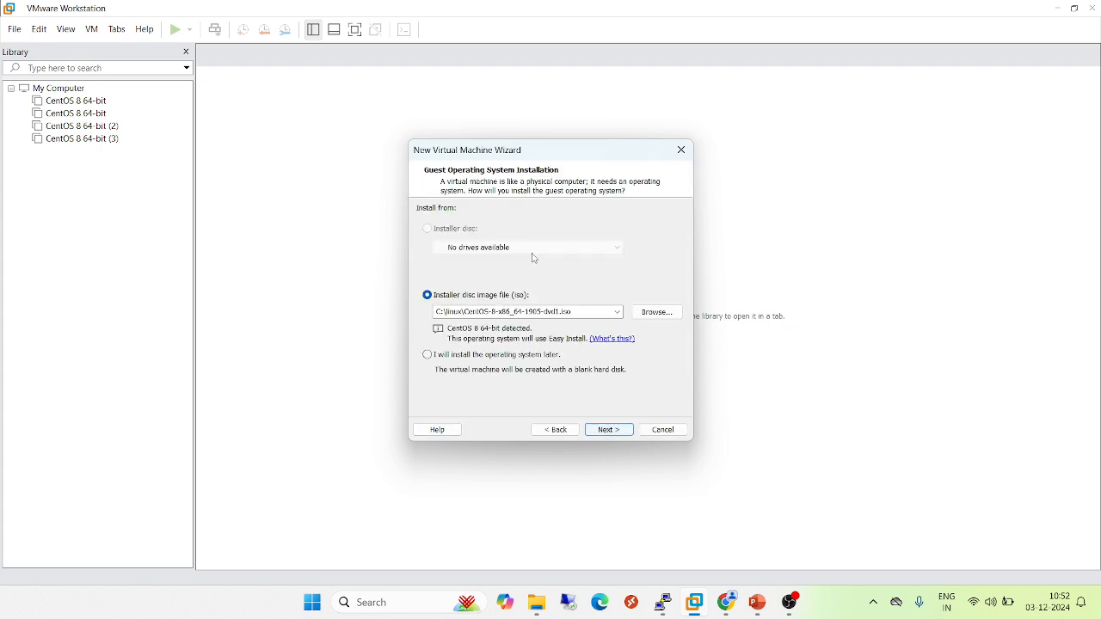
pyautogui.click(428, 356)
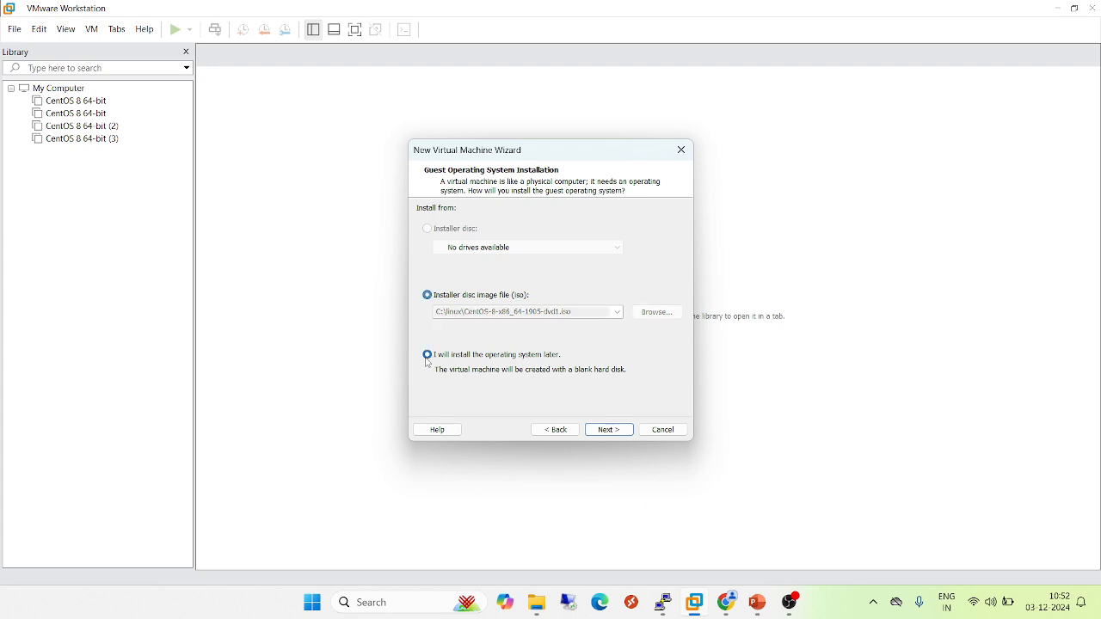
pyautogui.click(628, 432)
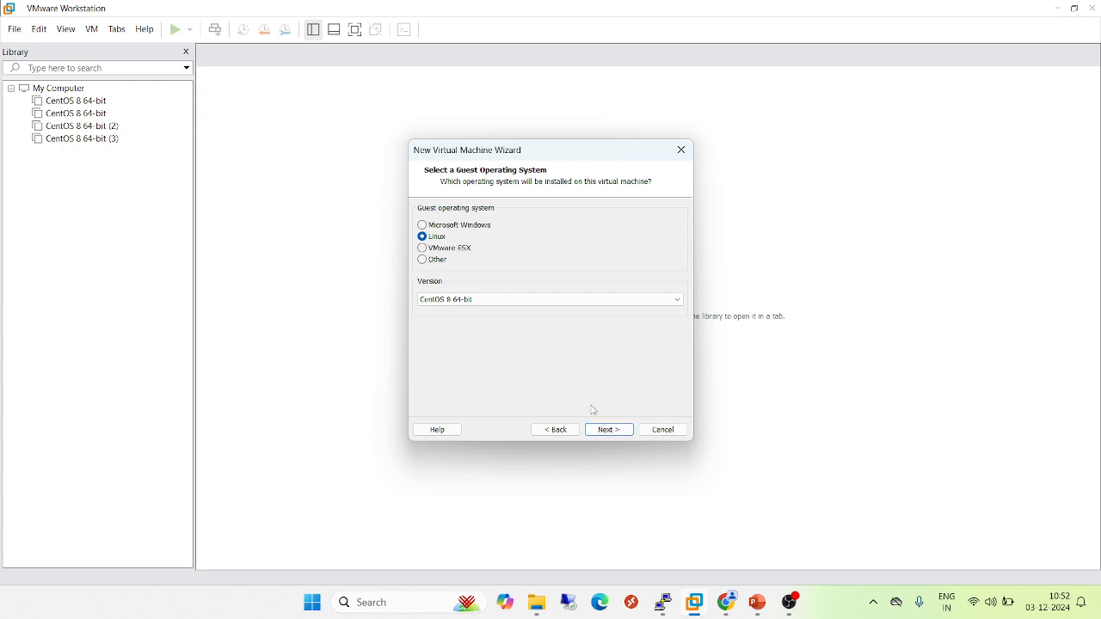
# Confirm Linux CentOS 8 64-bit as the guest OS and name the virtual machine test
pyautogui.click(624, 430)
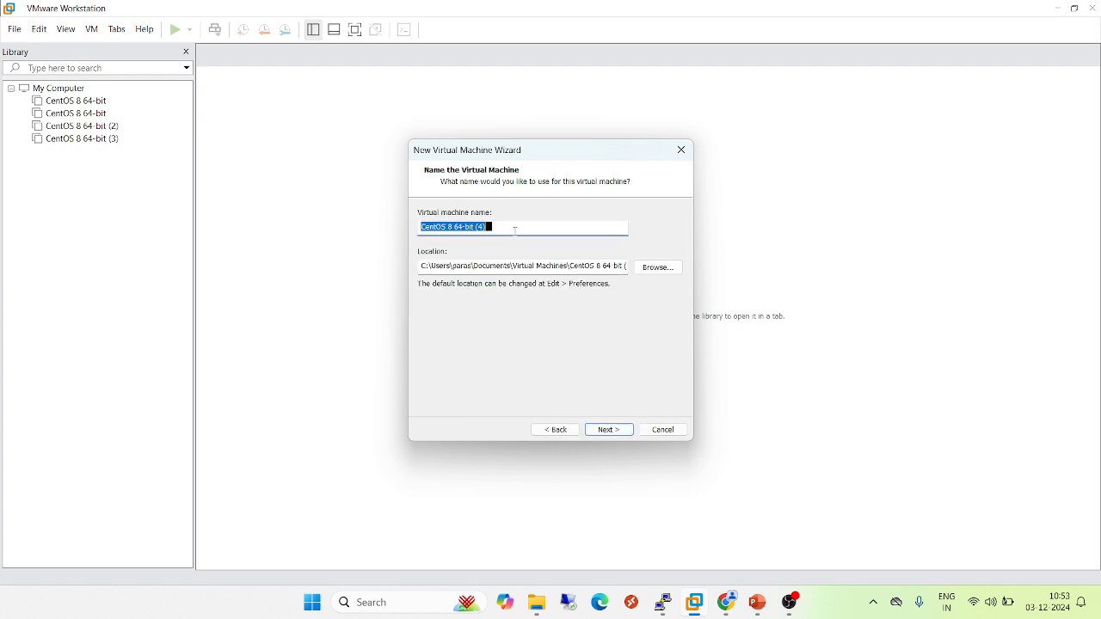
pyautogui.write('test')
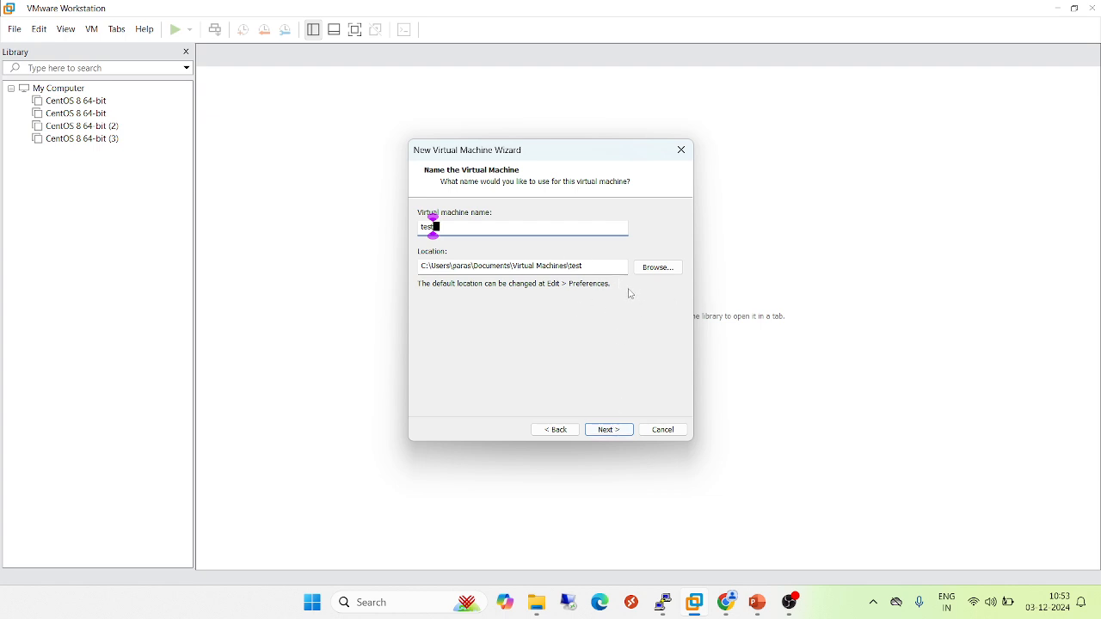
pyautogui.click(610, 430)
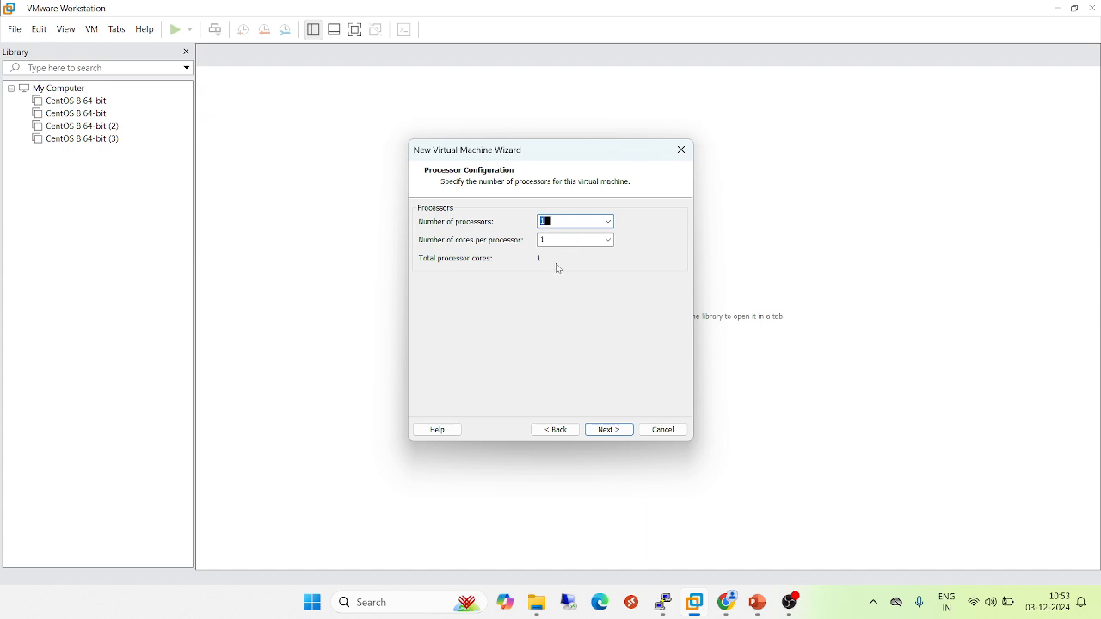
# Accept the default processor count, memory size and NAT network type
pyautogui.click(615, 430)
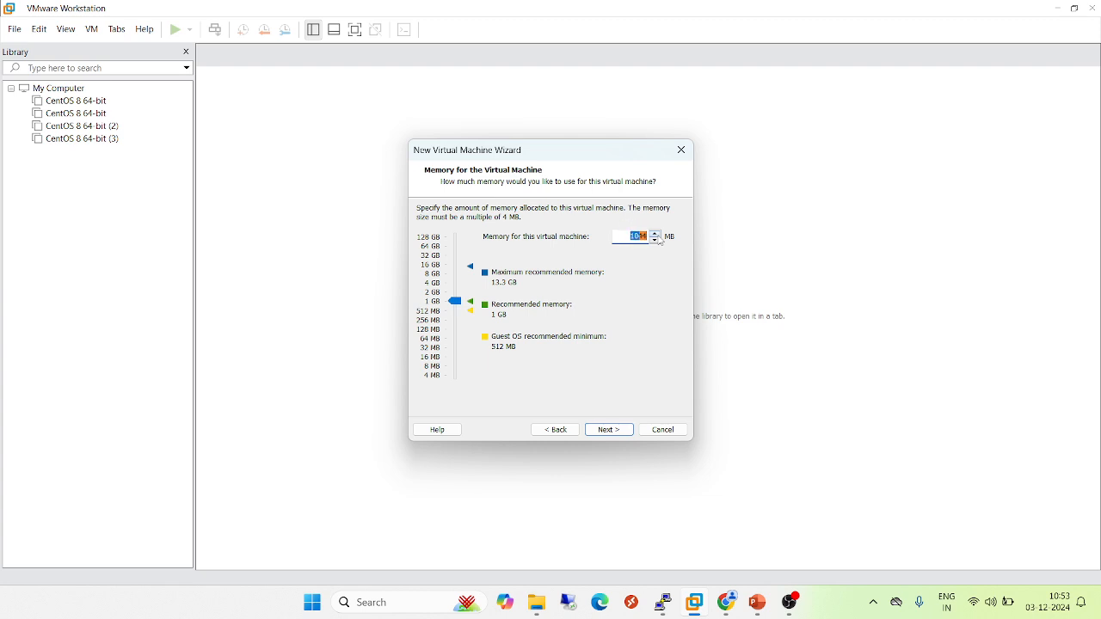
pyautogui.click(610, 430)
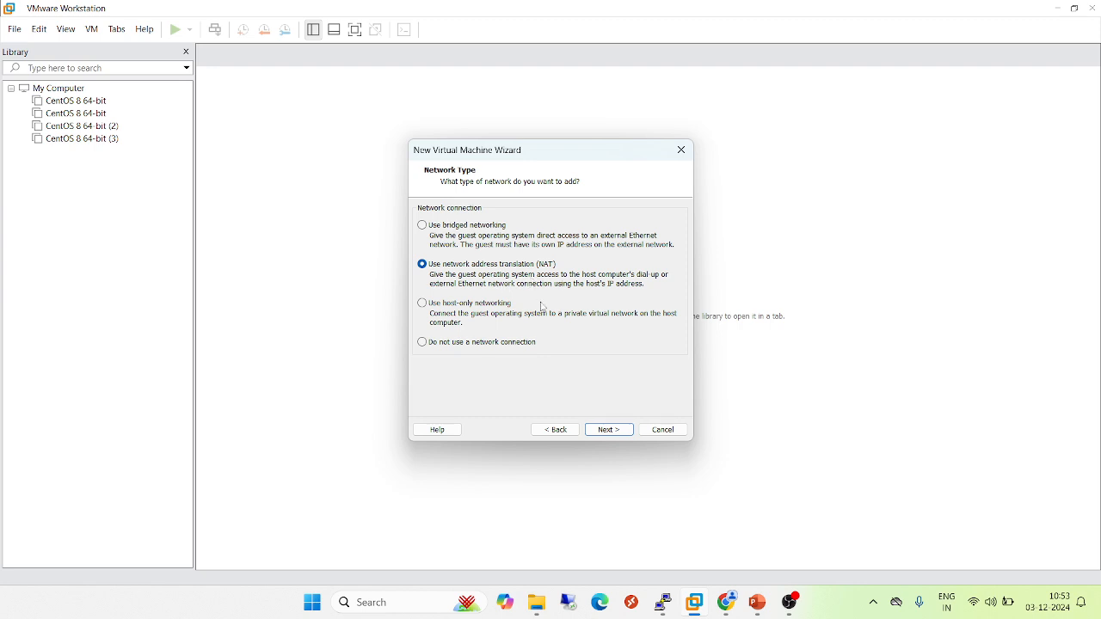
pyautogui.click(616, 433)
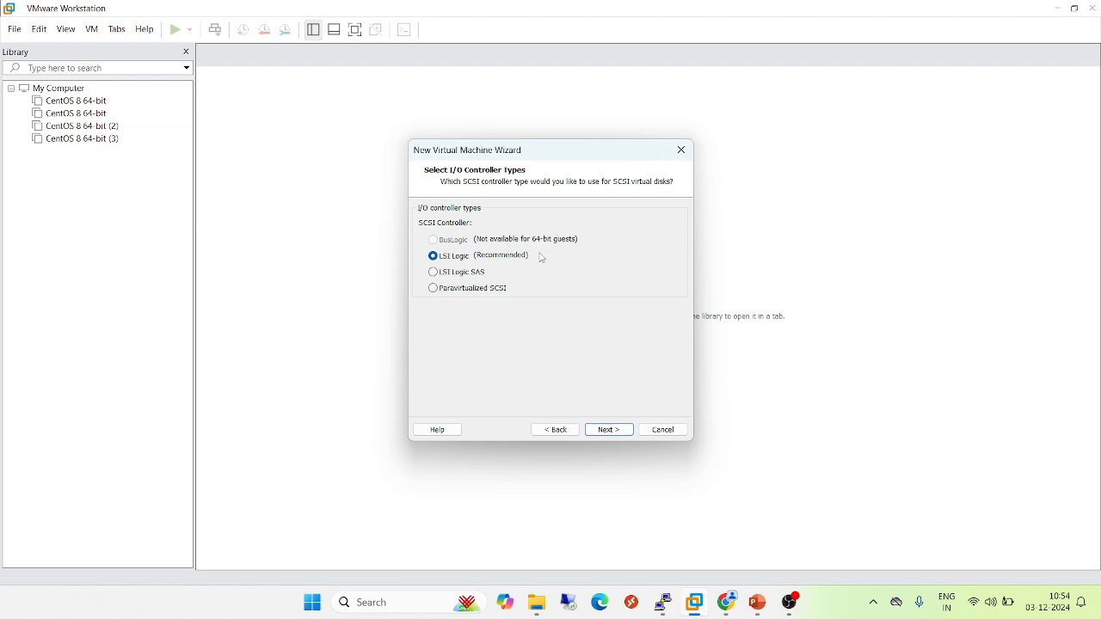
# Accept the LSI Logic controller and NVMe disk type, and choose to create a new virtual disk
pyautogui.click(616, 433)
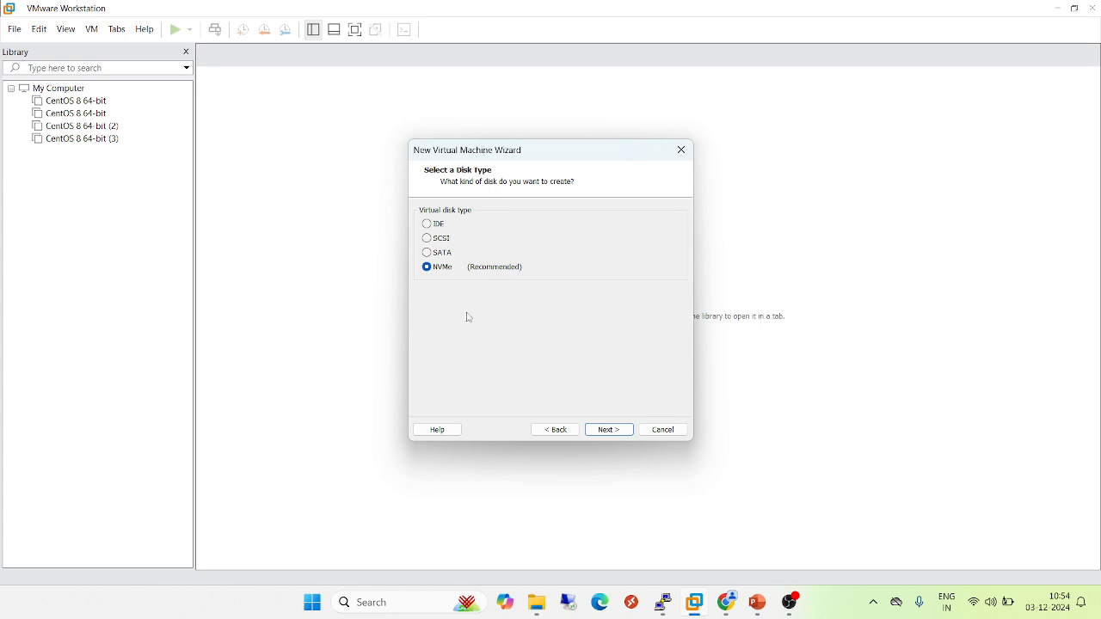
pyautogui.click(616, 432)
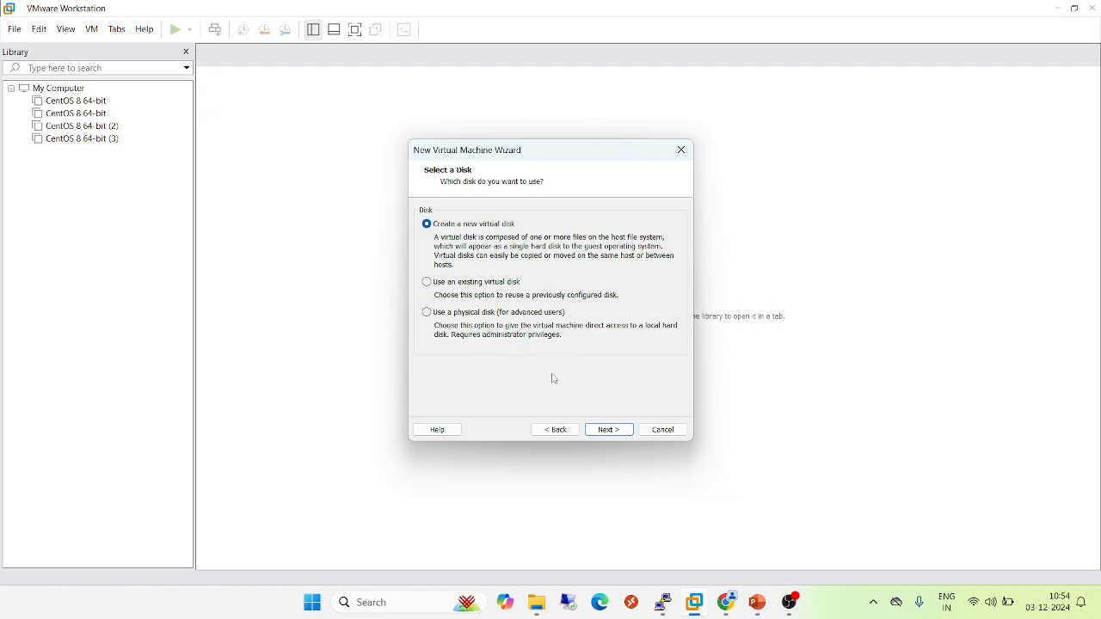
pyautogui.click(609, 431)
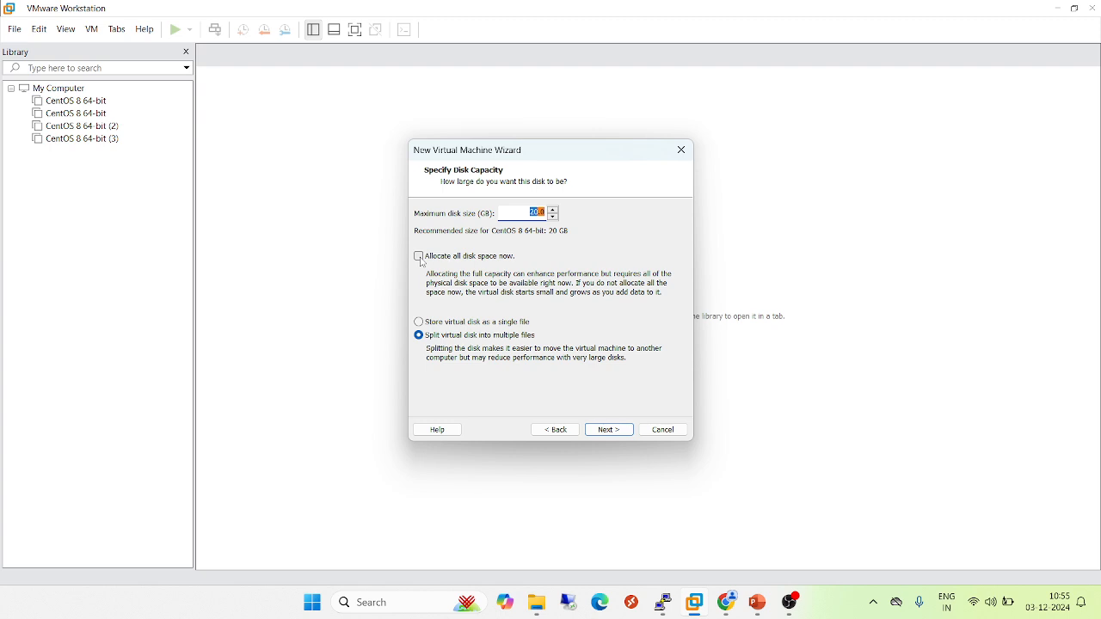
# Store the 20 GB virtual disk as a single file
pyautogui.click(420, 323)
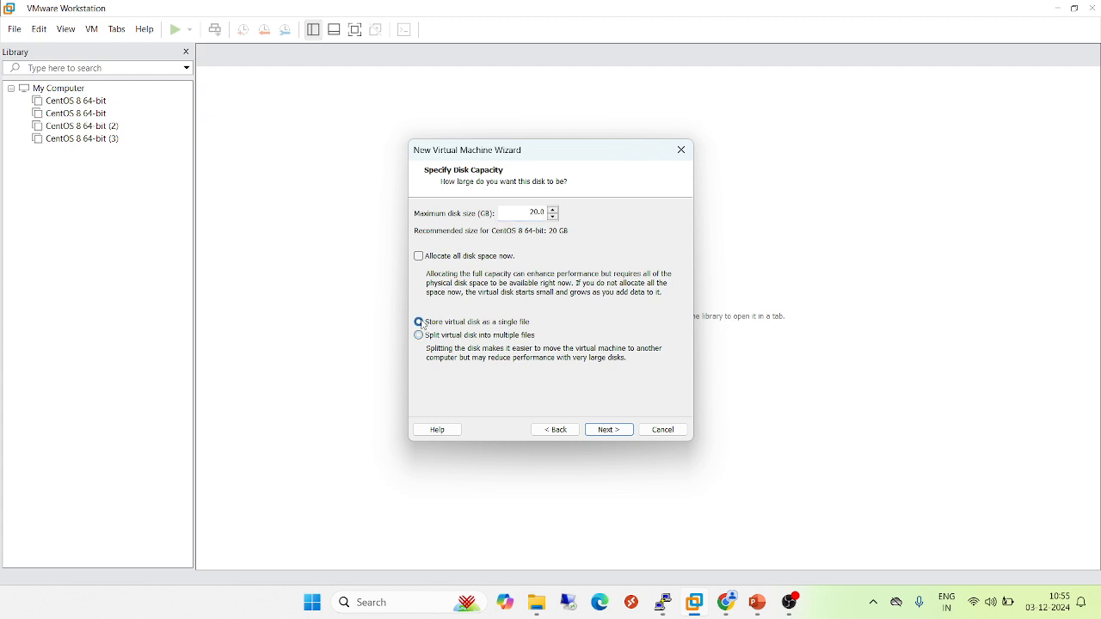
pyautogui.click(614, 432)
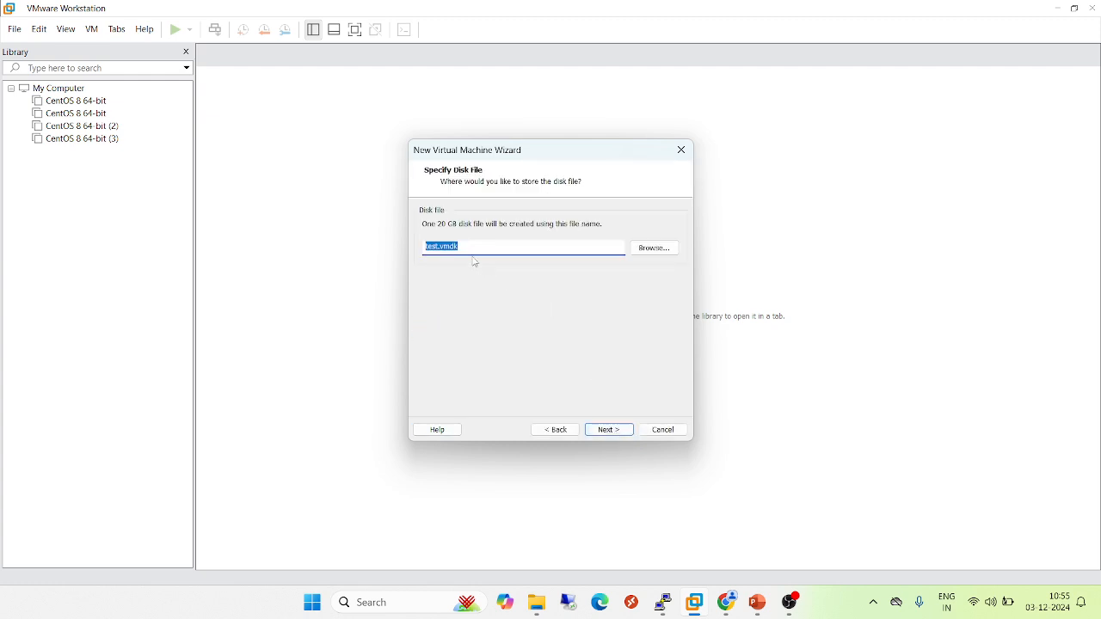
pyautogui.click(653, 250)
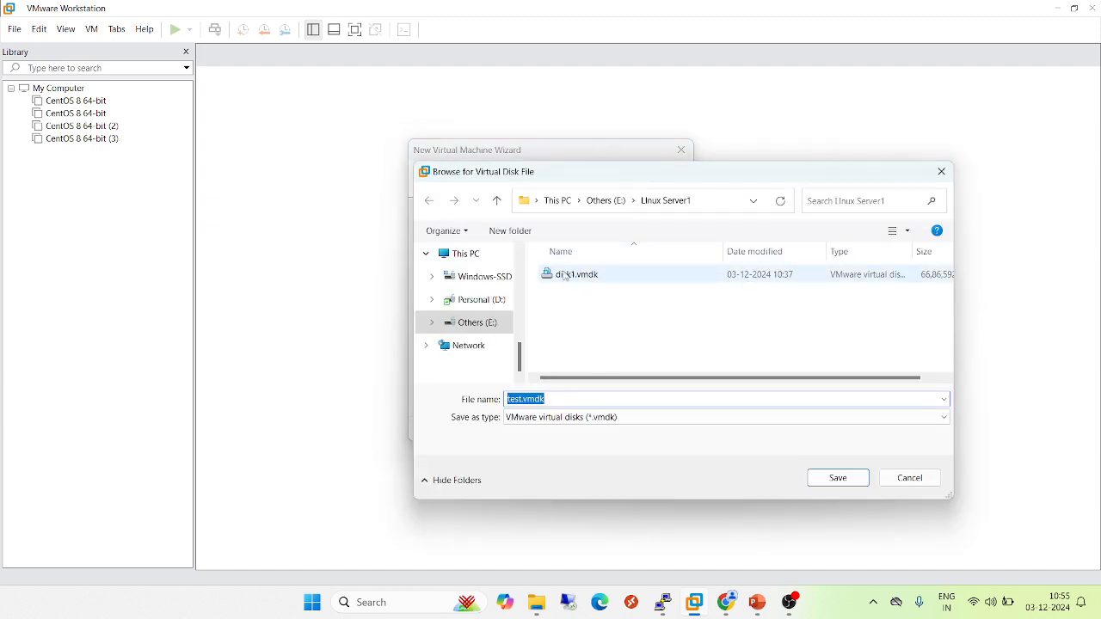
pyautogui.moveTo(571, 296)
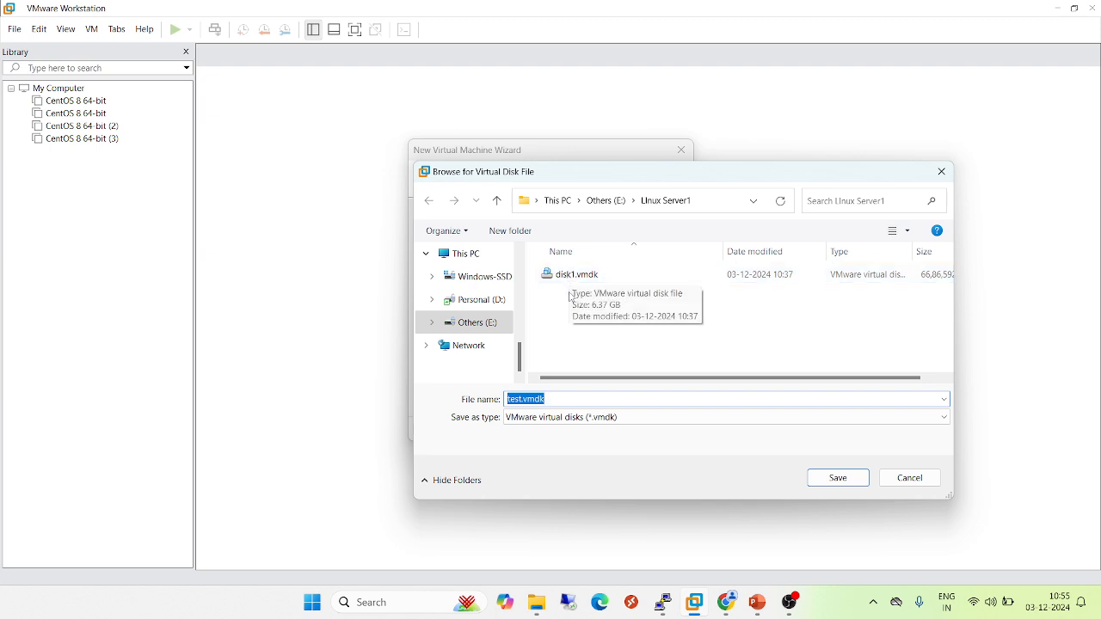
pyautogui.click(915, 480)
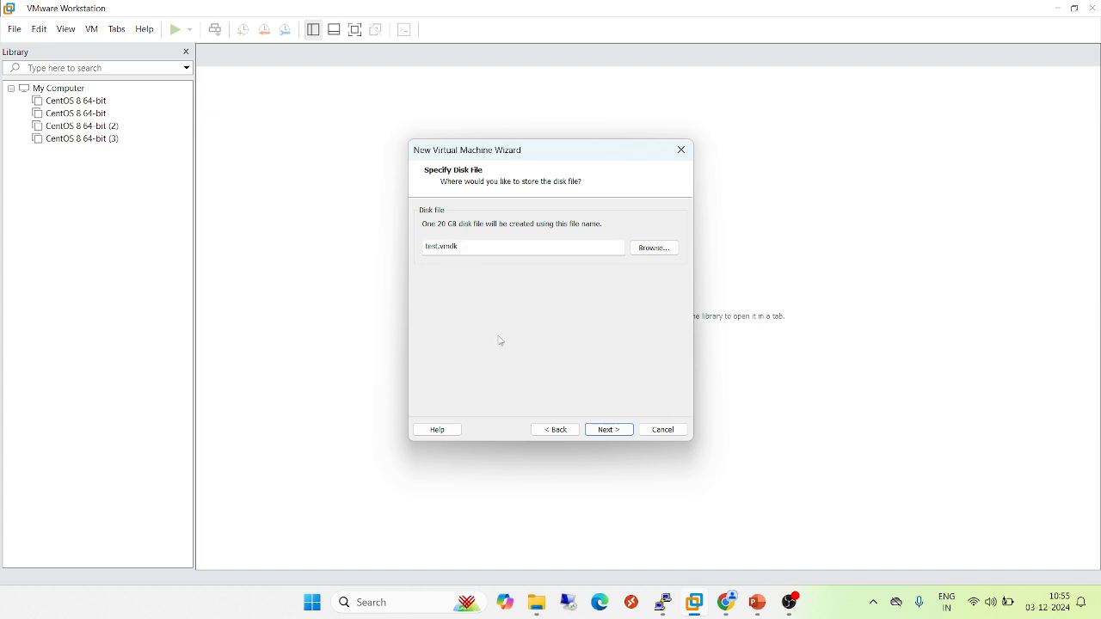
# Keep the test.vmdk disk file, glance over the hardware customization list, and cancel the wizard
pyautogui.click(619, 431)
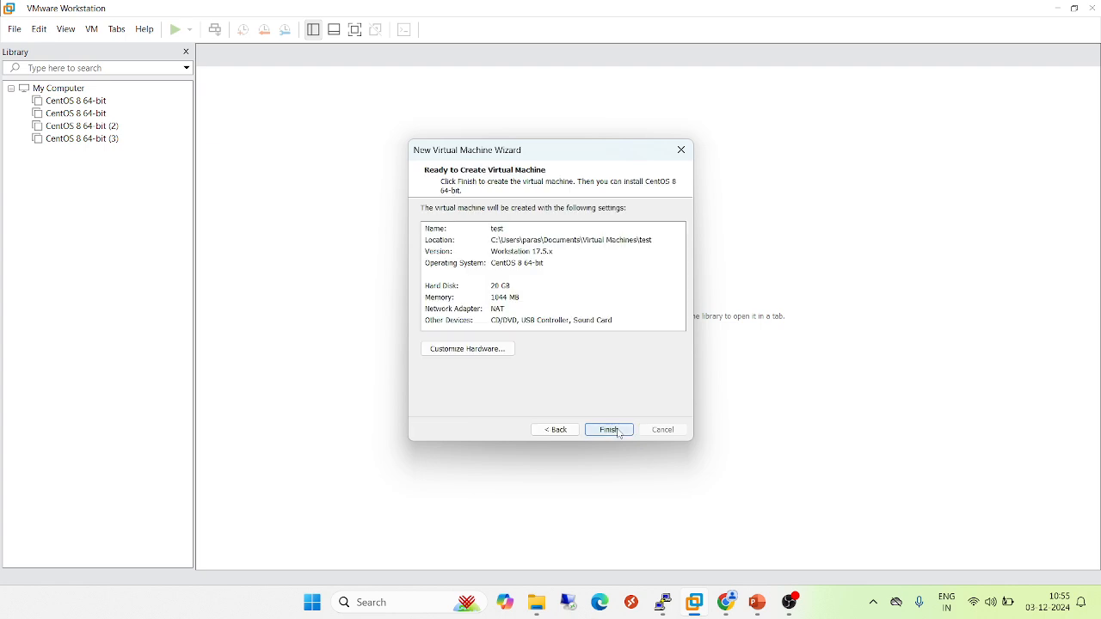
pyautogui.click(490, 351)
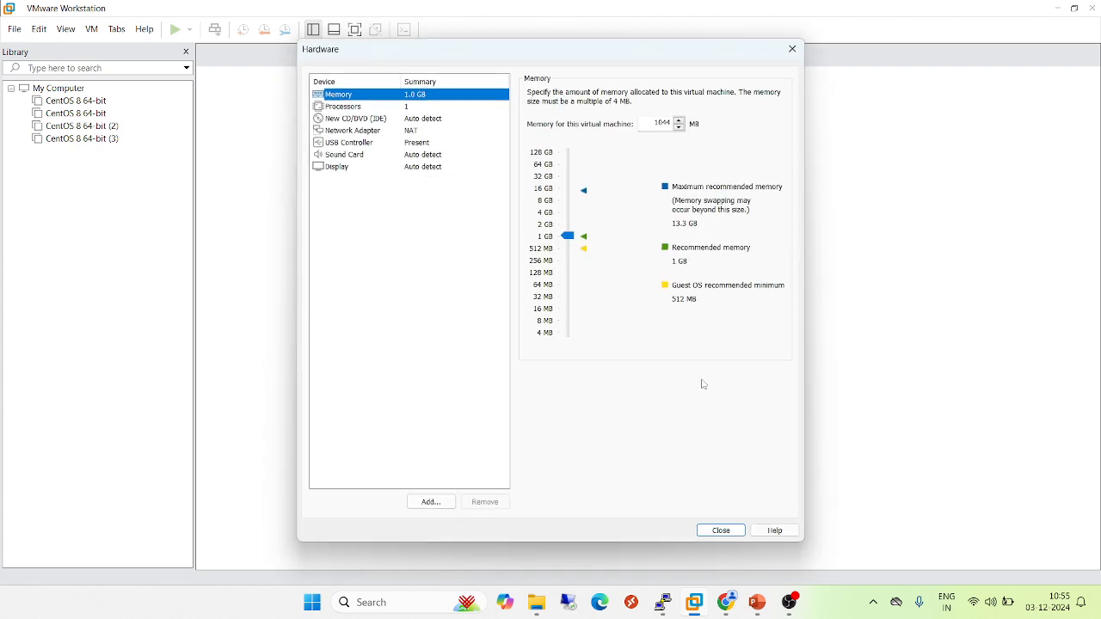
pyautogui.click(728, 533)
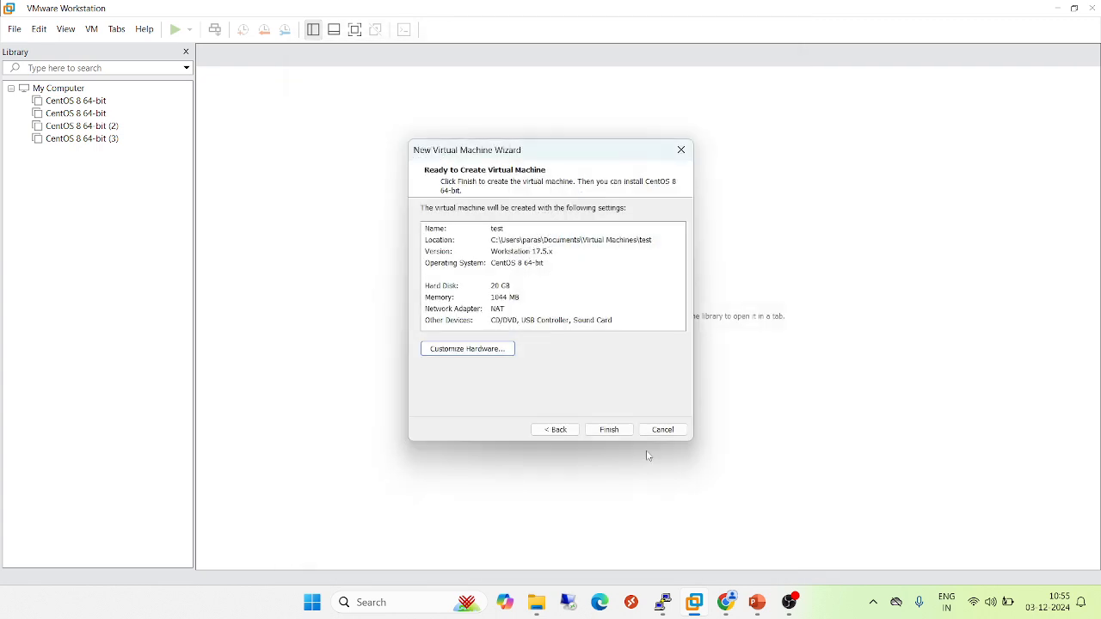
pyautogui.click(663, 430)
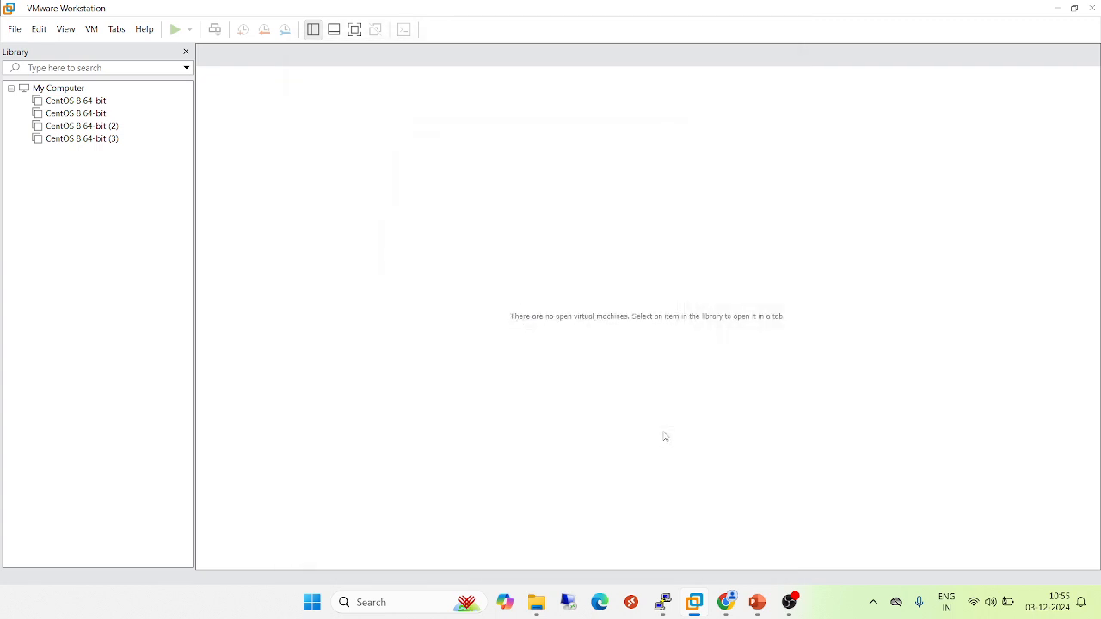
# Open the first CentOS 8 64-bit machine's settings and review its CD/DVD, hard disk, network adapter and USB pages
pyautogui.click(69, 105)
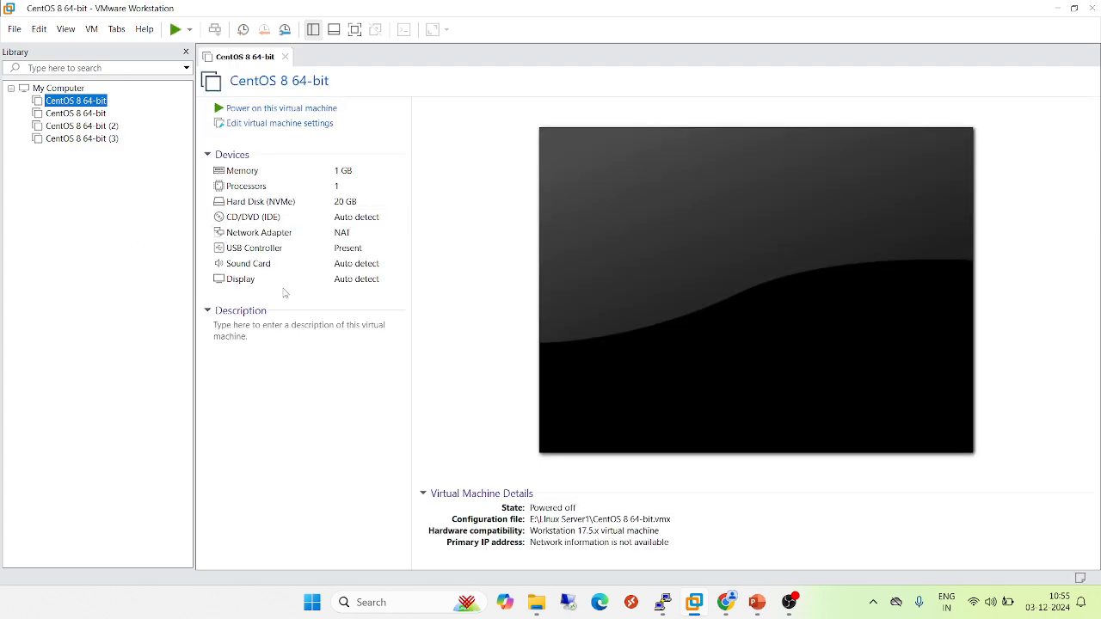
pyautogui.click(253, 128)
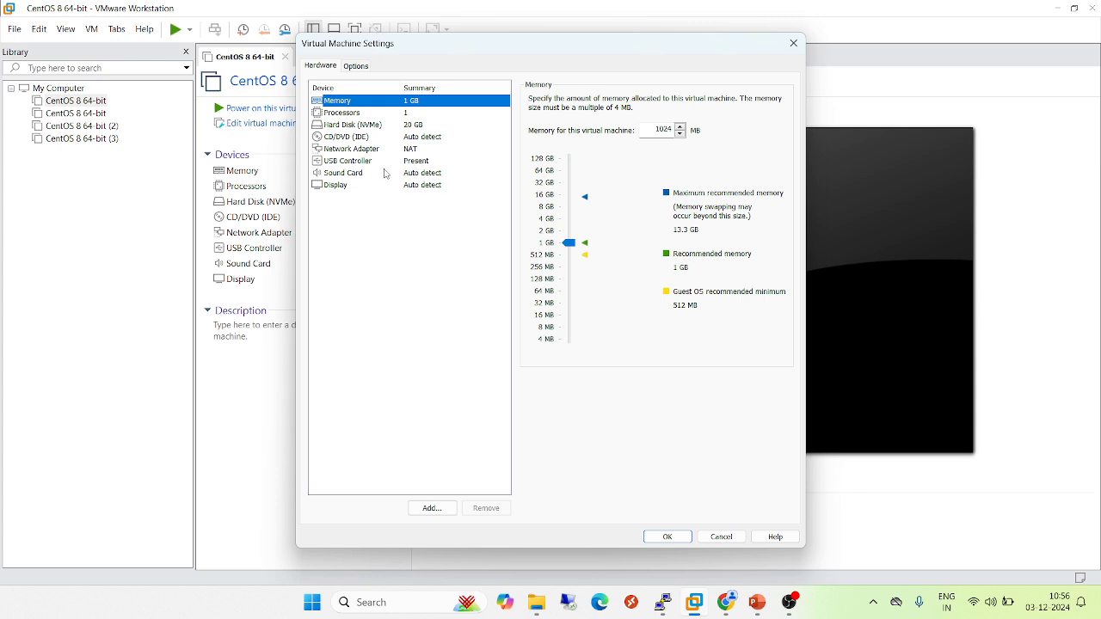
pyautogui.click(349, 138)
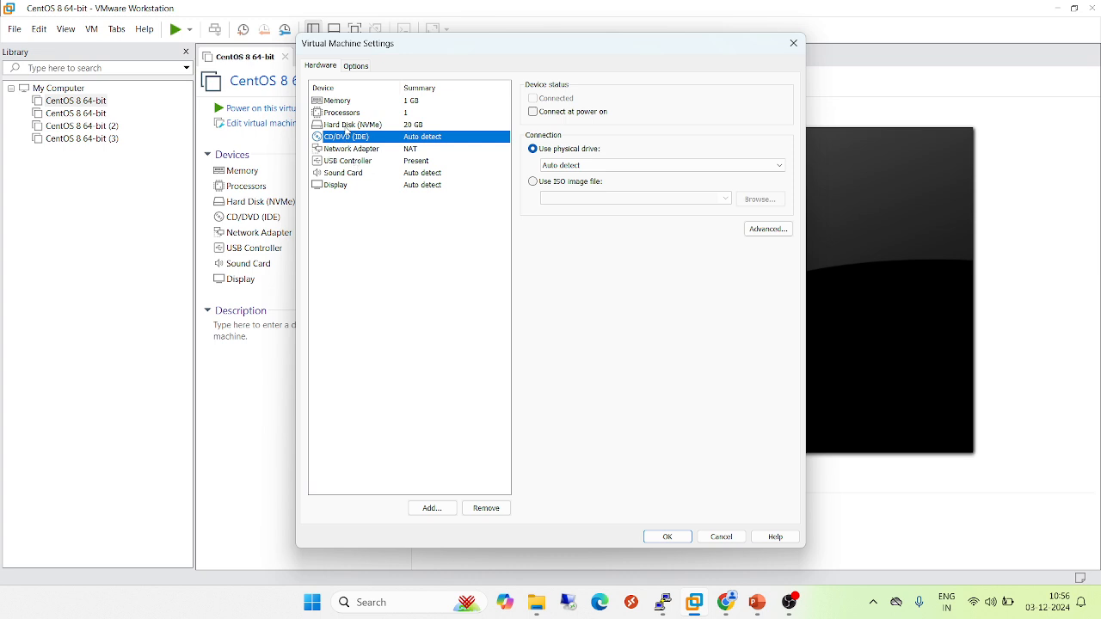
pyautogui.click(344, 127)
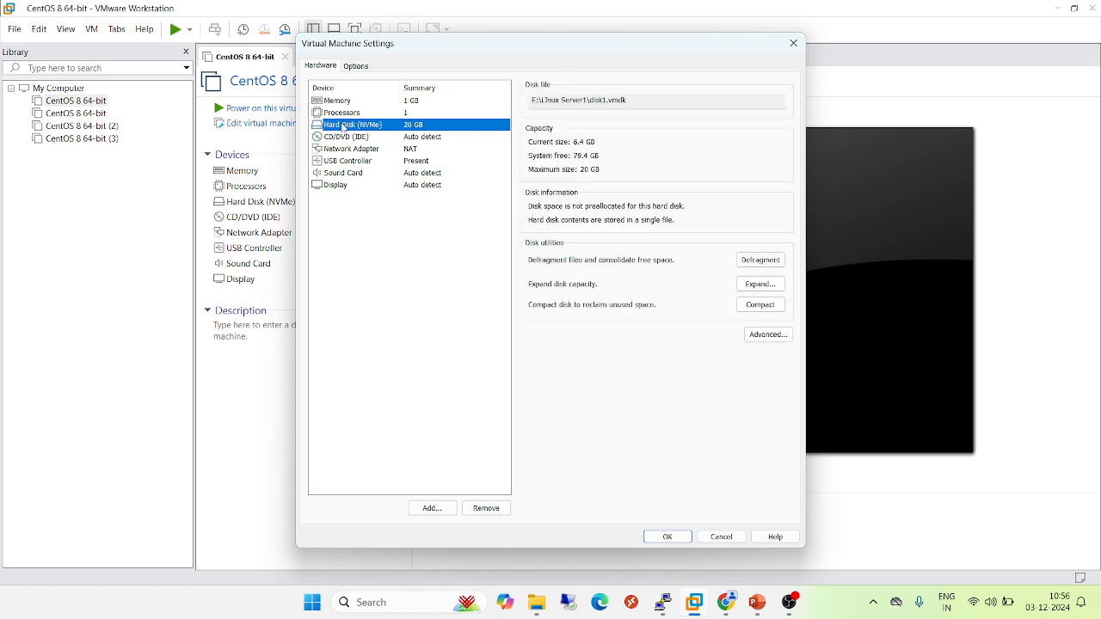
pyautogui.click(353, 152)
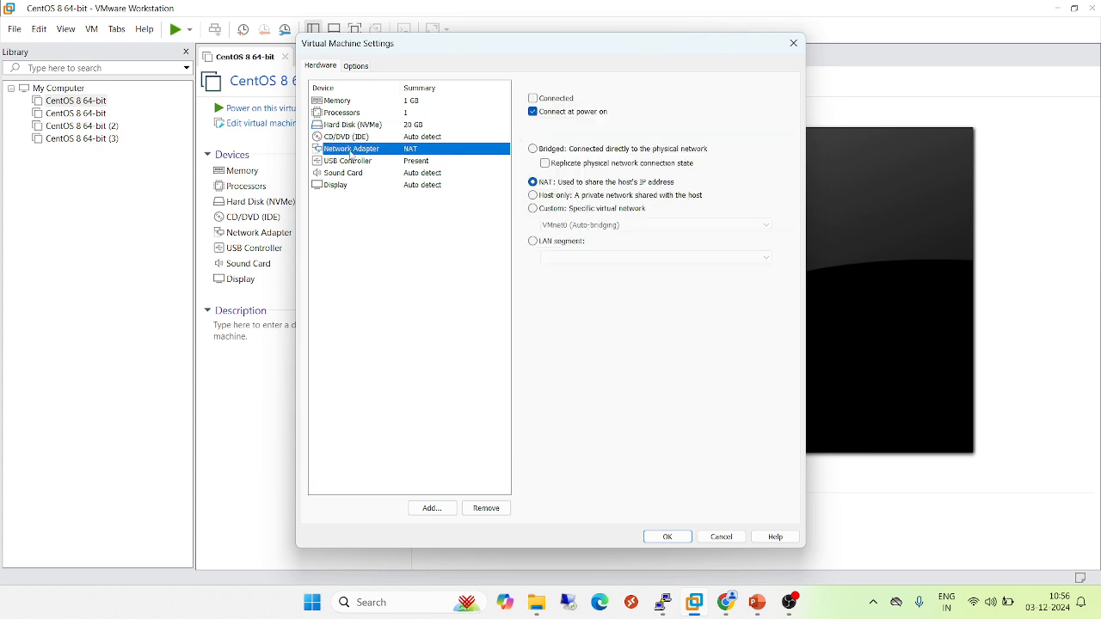
pyautogui.click(349, 161)
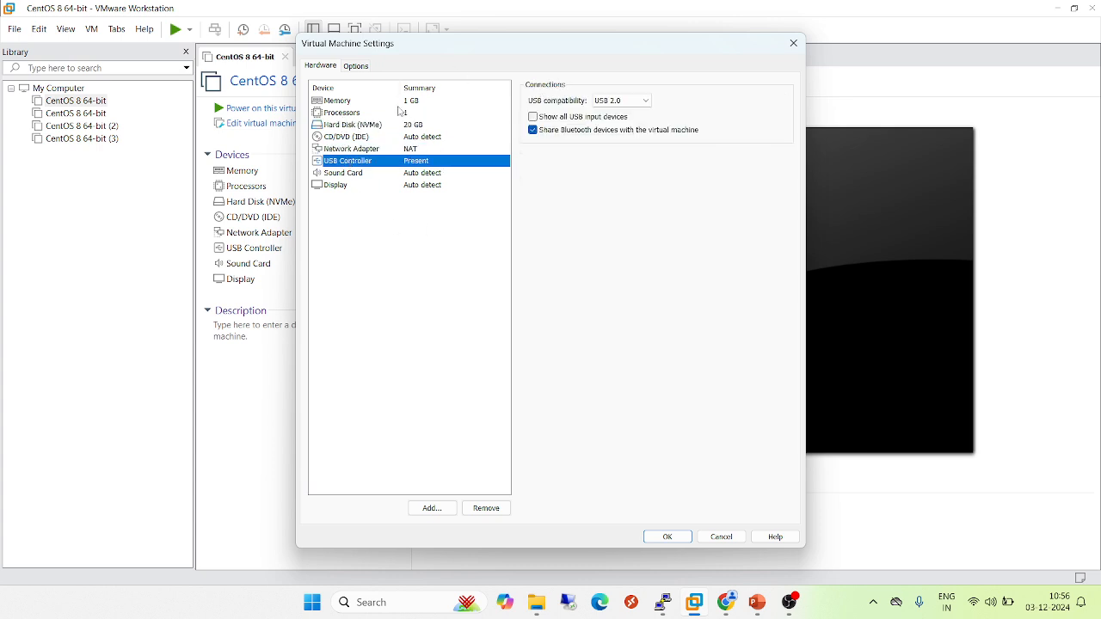
pyautogui.click(343, 138)
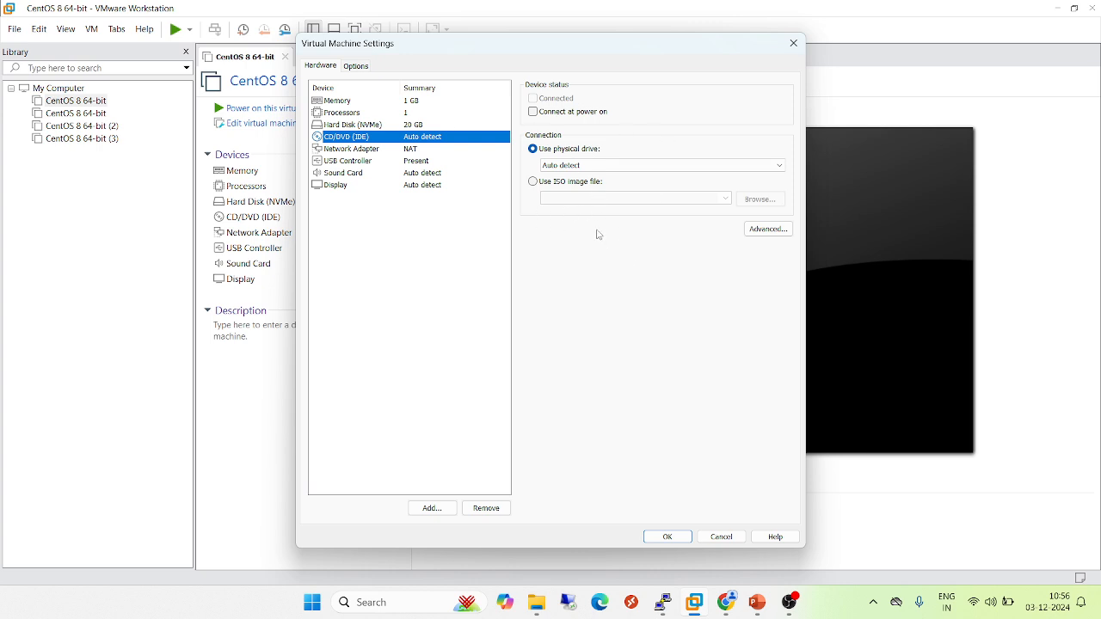
# Switch the CD/DVD drive to use an ISO image file, then cancel the settings dialog
pyautogui.click(532, 182)
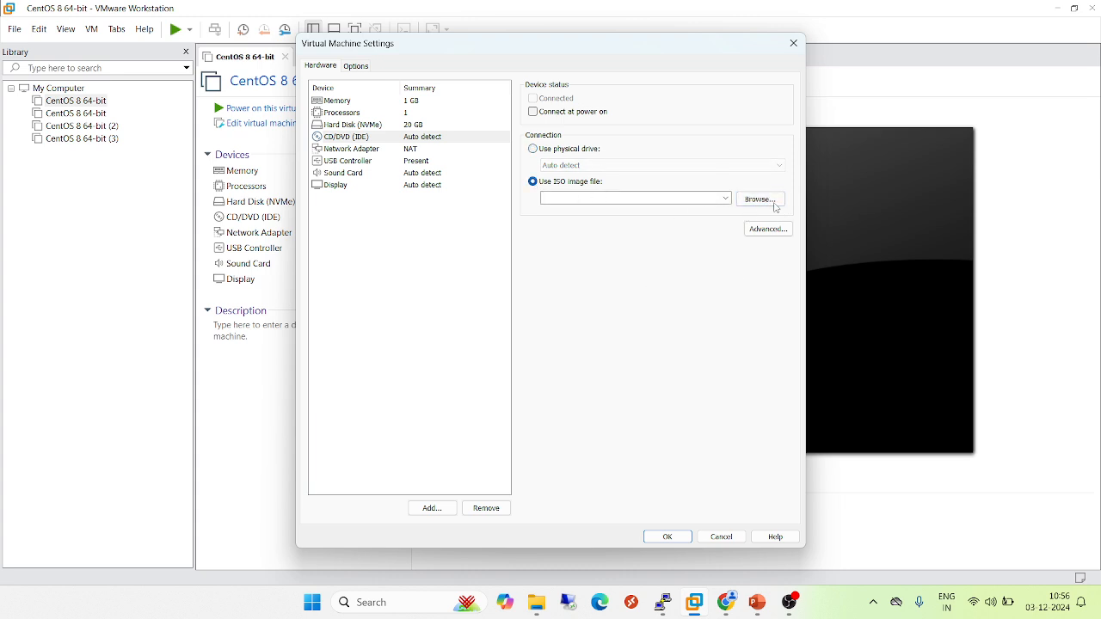
pyautogui.click(721, 536)
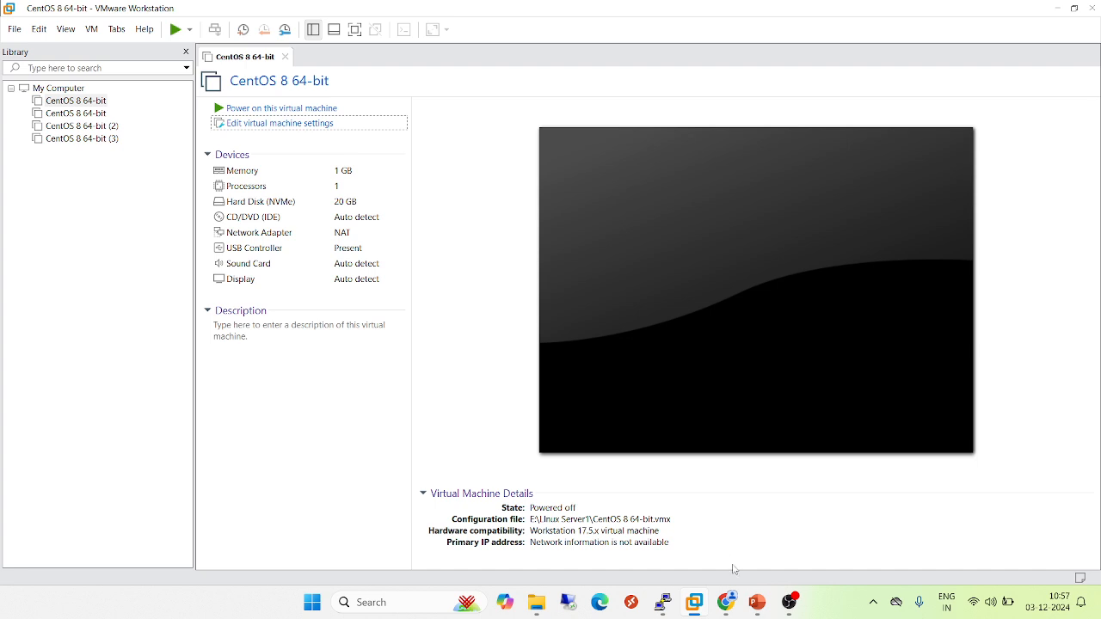
pyautogui.moveTo(762, 609)
pyautogui.click(812, 564)
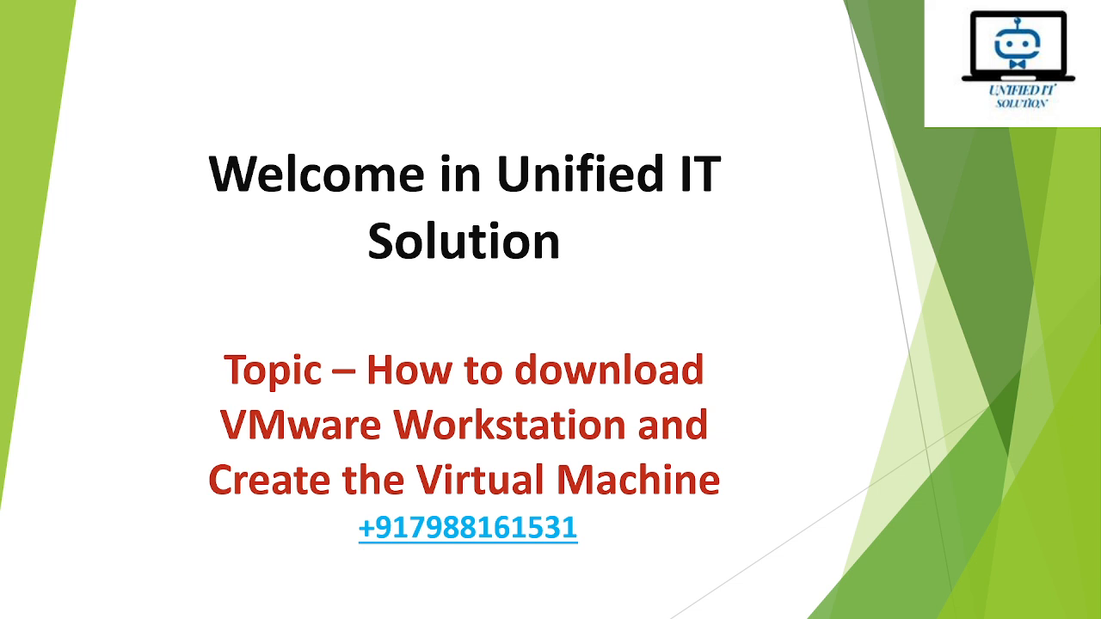
pyautogui.press('Right')
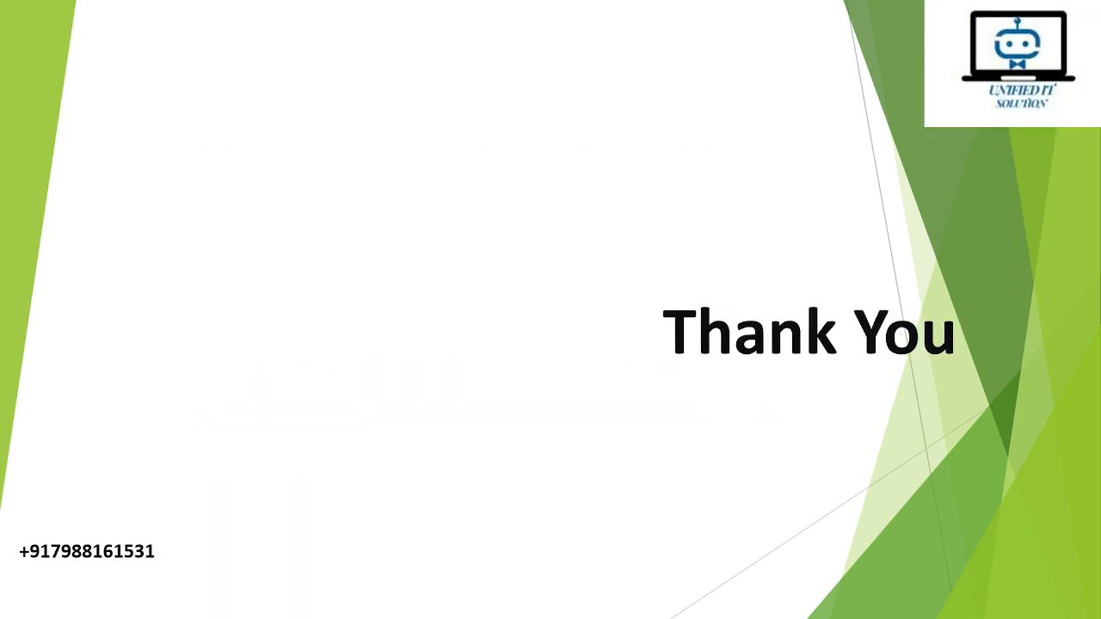
pyautogui.hotkey('alt', 'Tab')
pyautogui.hotkey('alt', 'Tab')
pyautogui.hotkey('alt', 'Tab')
pyautogui.hotkey('alt', 'Tab')
pyautogui.hotkey('alt', 'Tab')
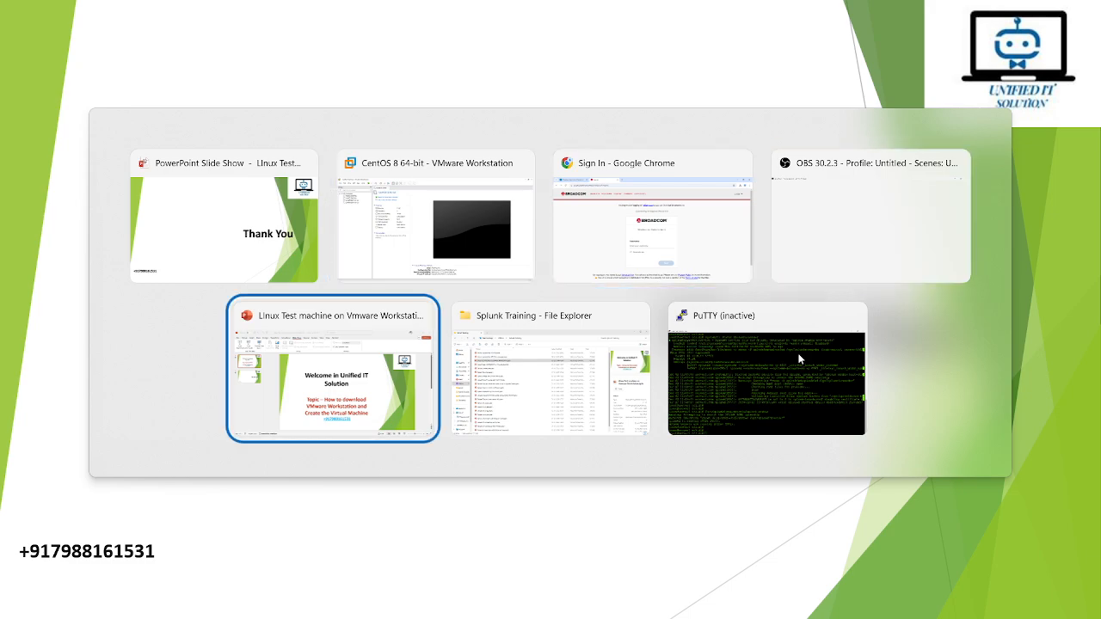
pyautogui.press('super+d')
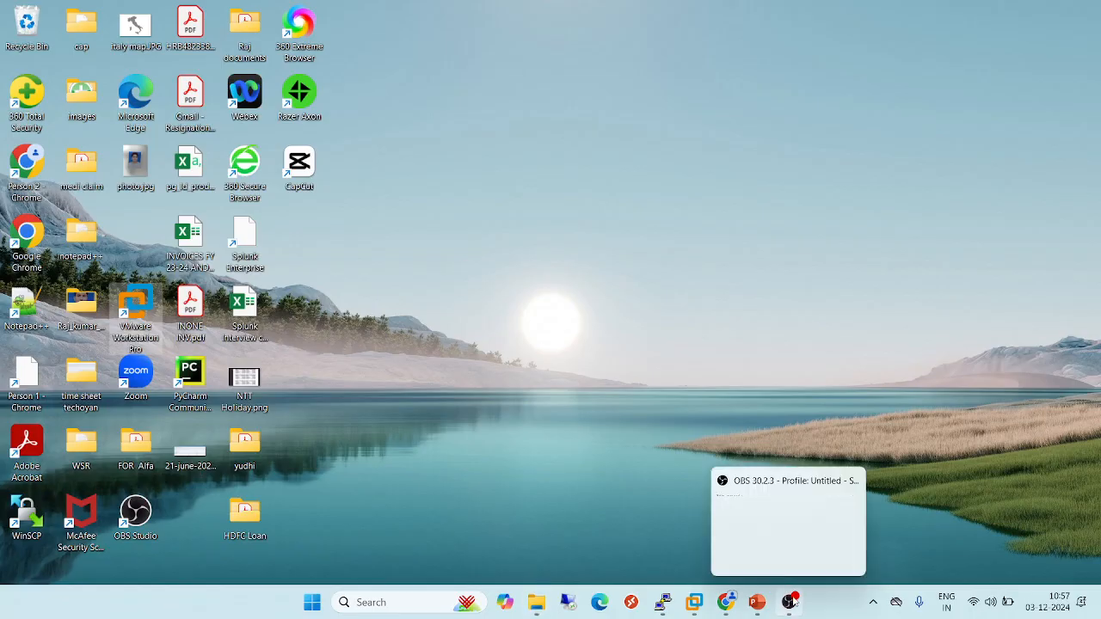